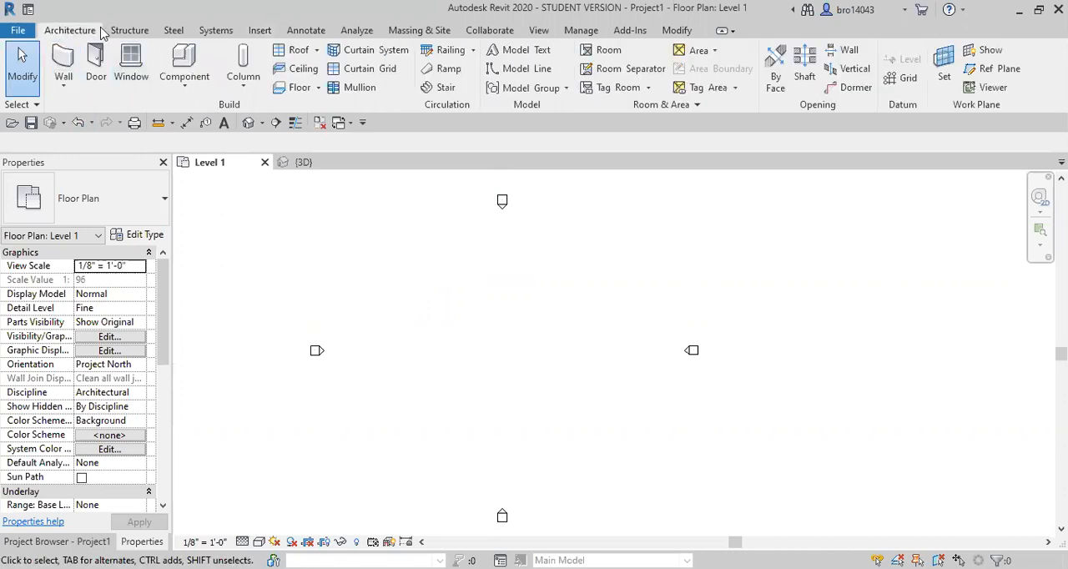
Import the Floor Plan JPG from the BIM II folder and place it centred between the elevation markers
click(258, 32)
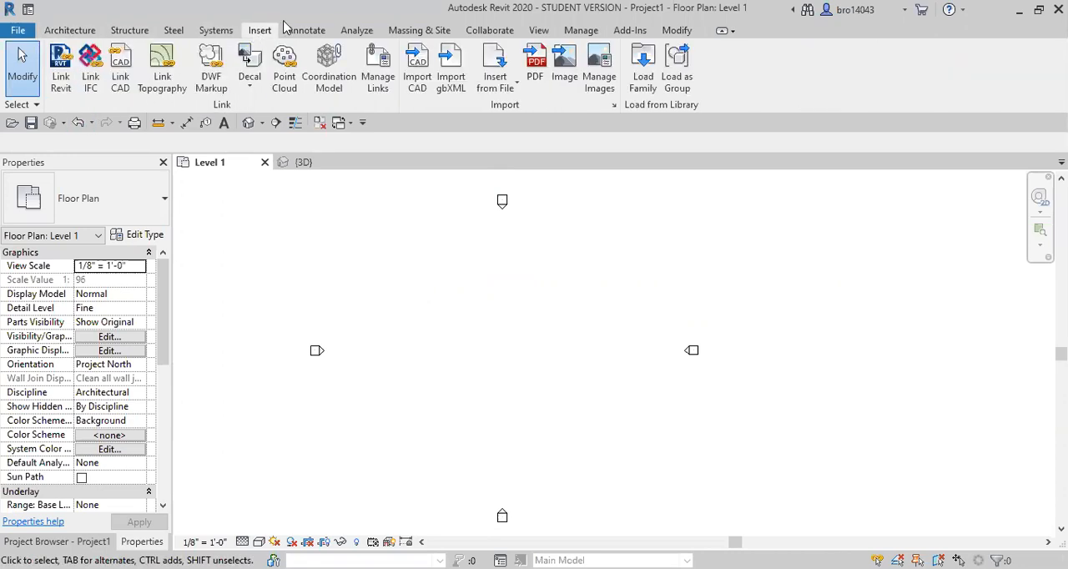
click(558, 67)
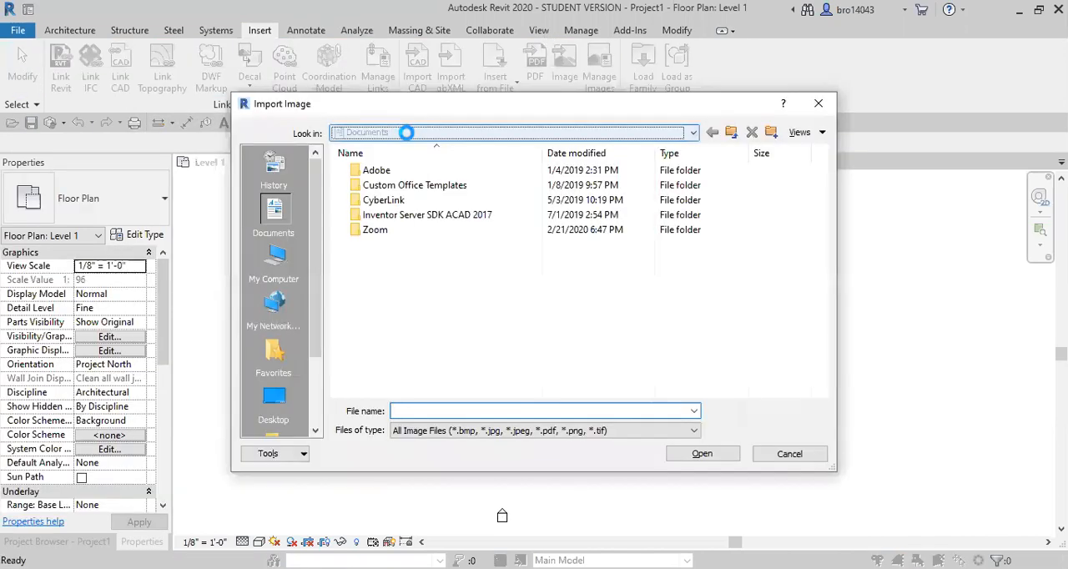
click(406, 132)
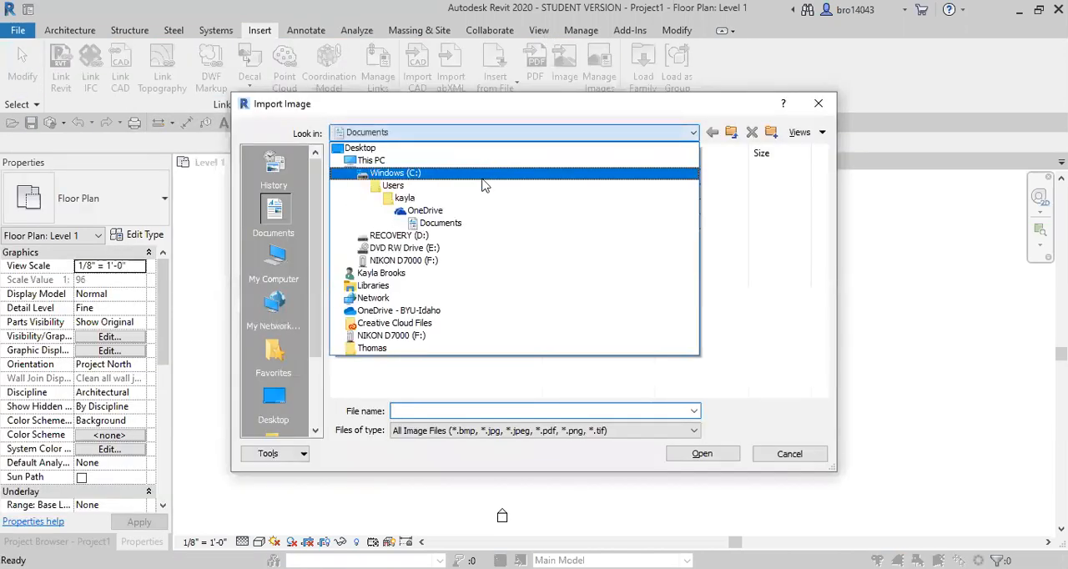
click(432, 309)
double_click(388, 273)
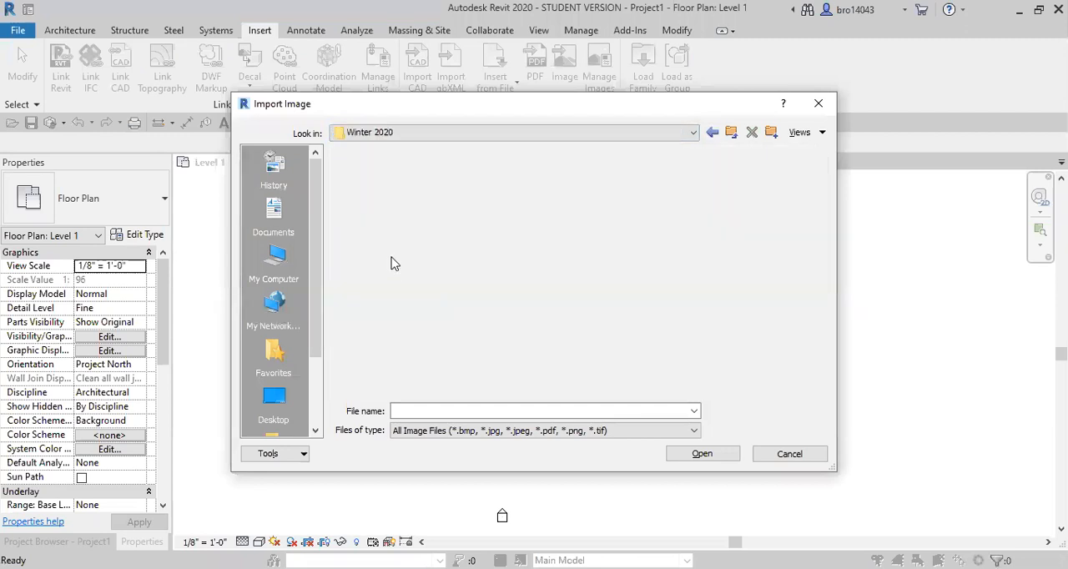
double_click(396, 186)
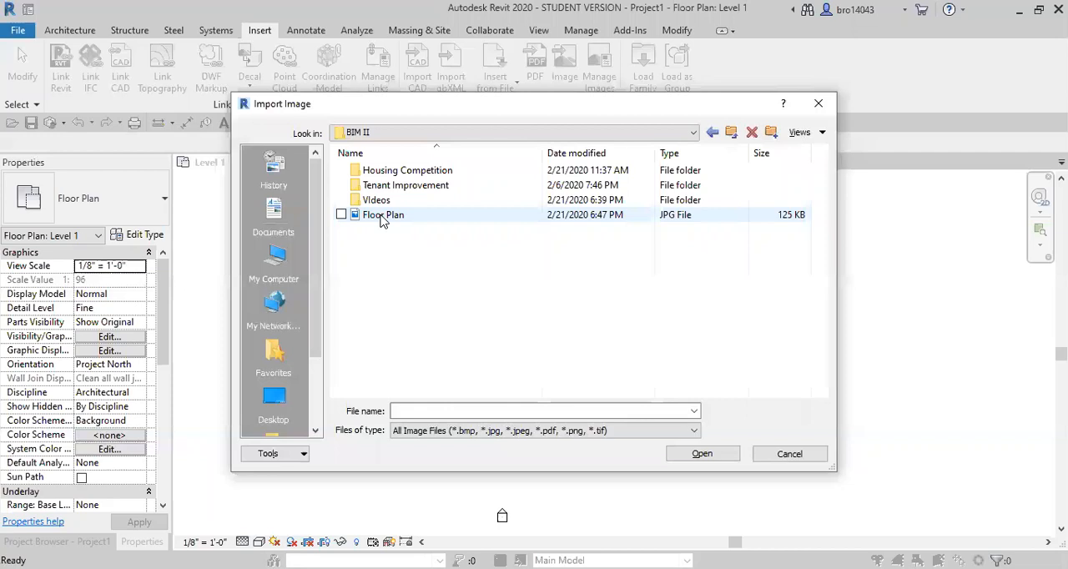
click(382, 215)
click(702, 453)
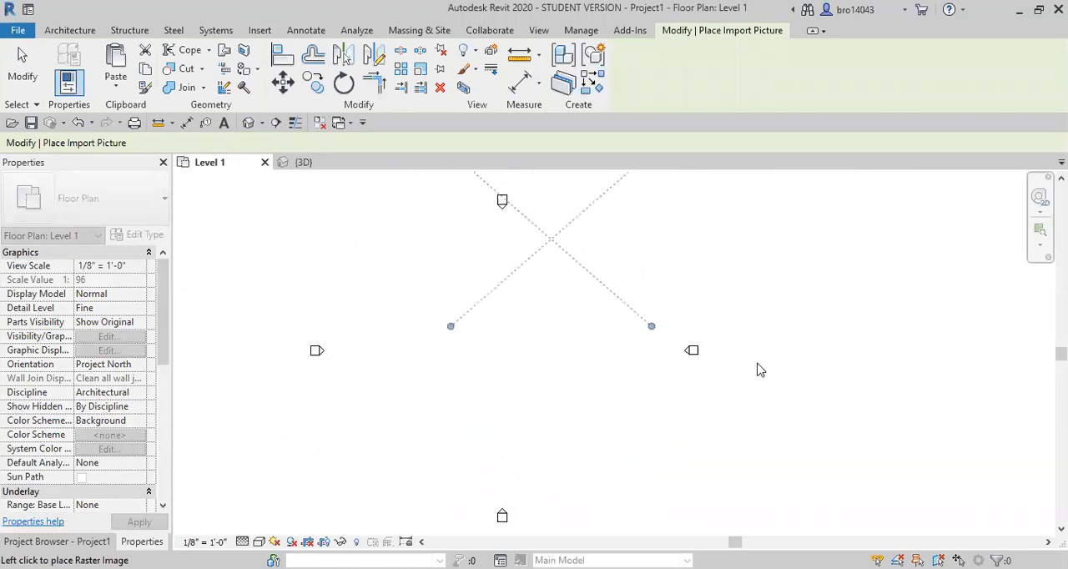
click(513, 351)
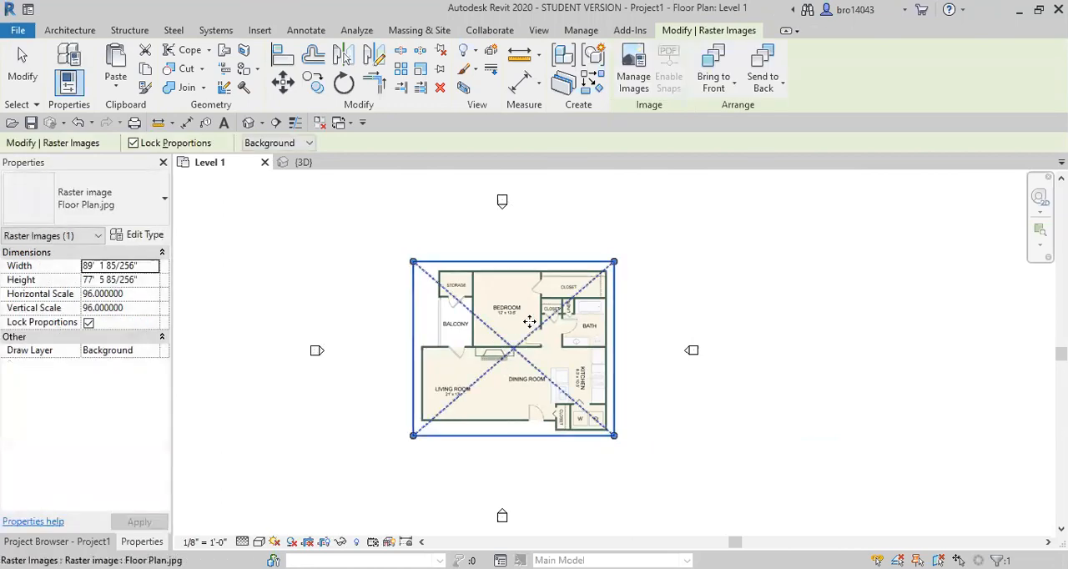
click(772, 370)
Choose Single-Flush 36" x 80" as the door type for new doors
scroll(508, 351, up, 2)
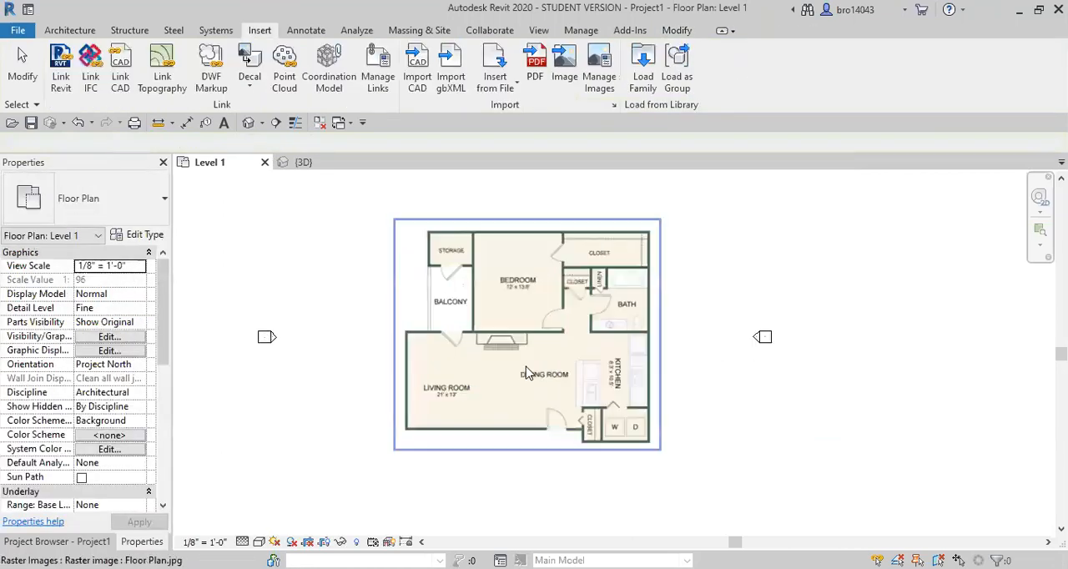
scroll(507, 351, up, 3)
mouse_move(486, 406)
middle_down()
mouse_move(518, 430)
mouse_move(487, 394)
middle_up()
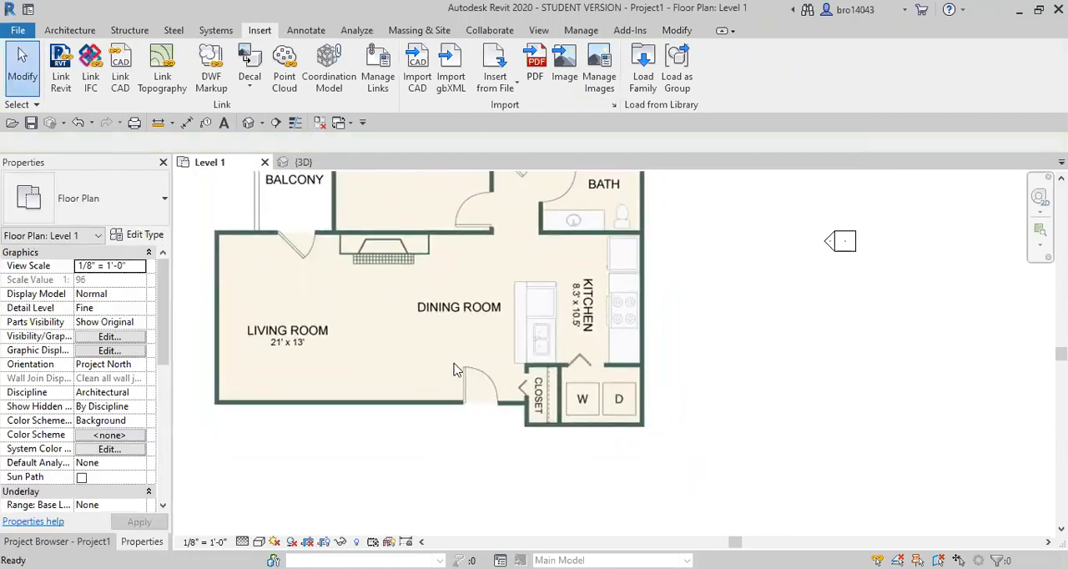
key(d)
key(r)
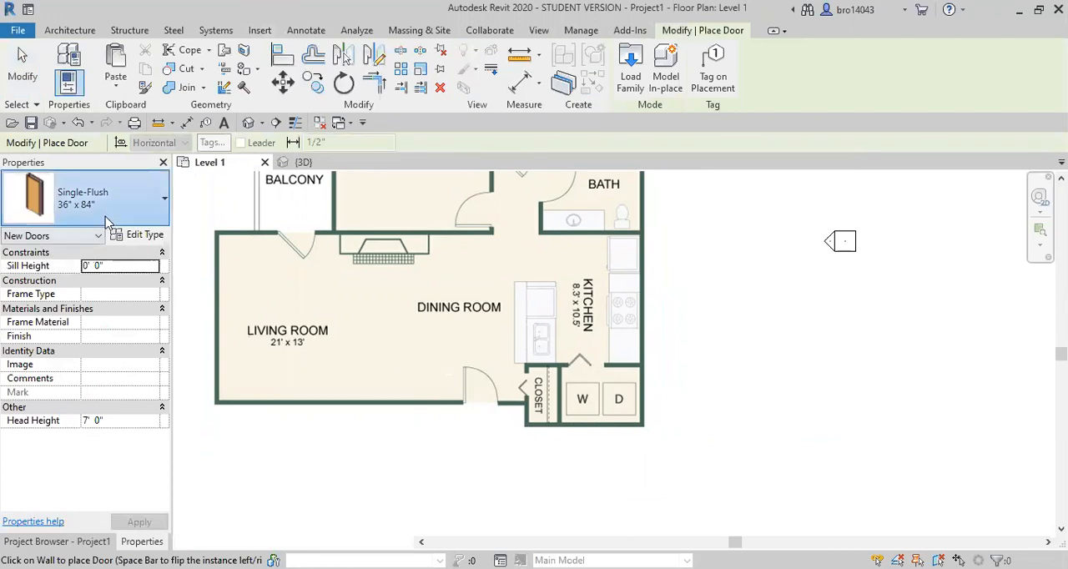
click(106, 224)
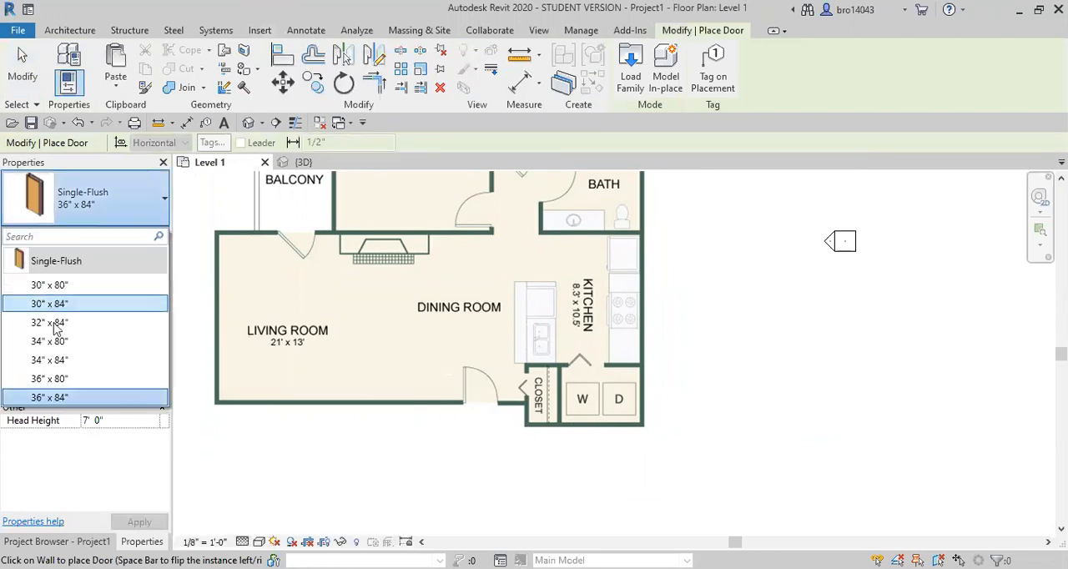
click(63, 379)
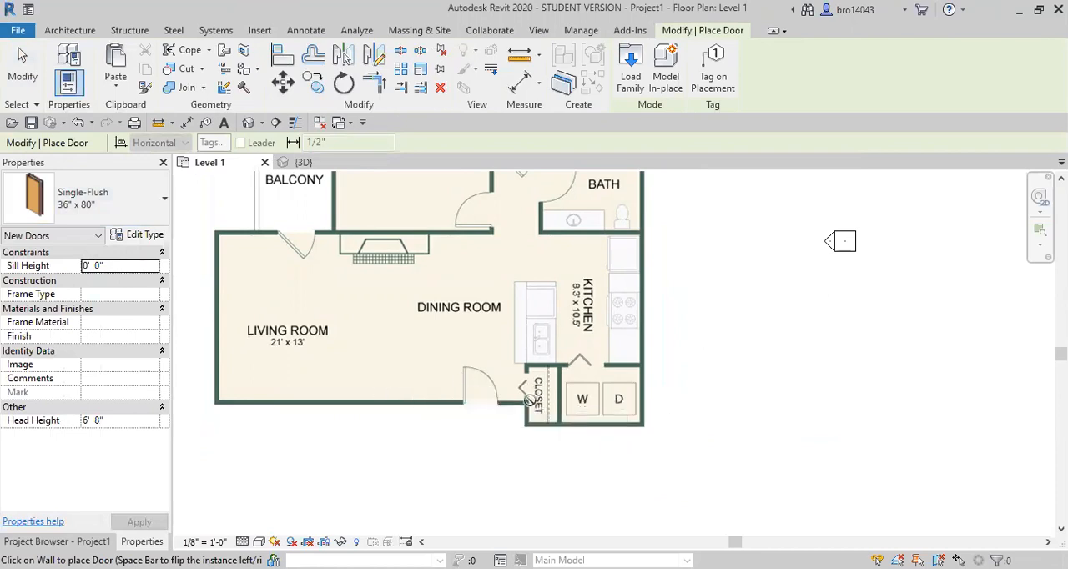
key(Escape)
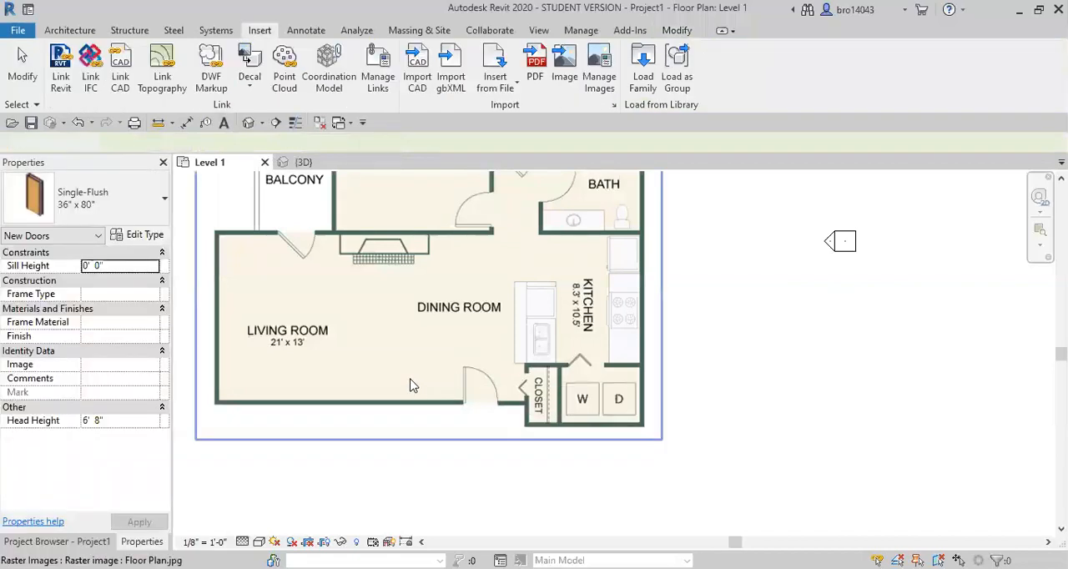
Draw an Exterior - Brick on CMU wall about 60' 6" long over the lower living room wall, ending at the closet
scroll(390, 354, down, 1)
middle_drag(390, 353, 419, 372)
scroll(408, 385, down, 1)
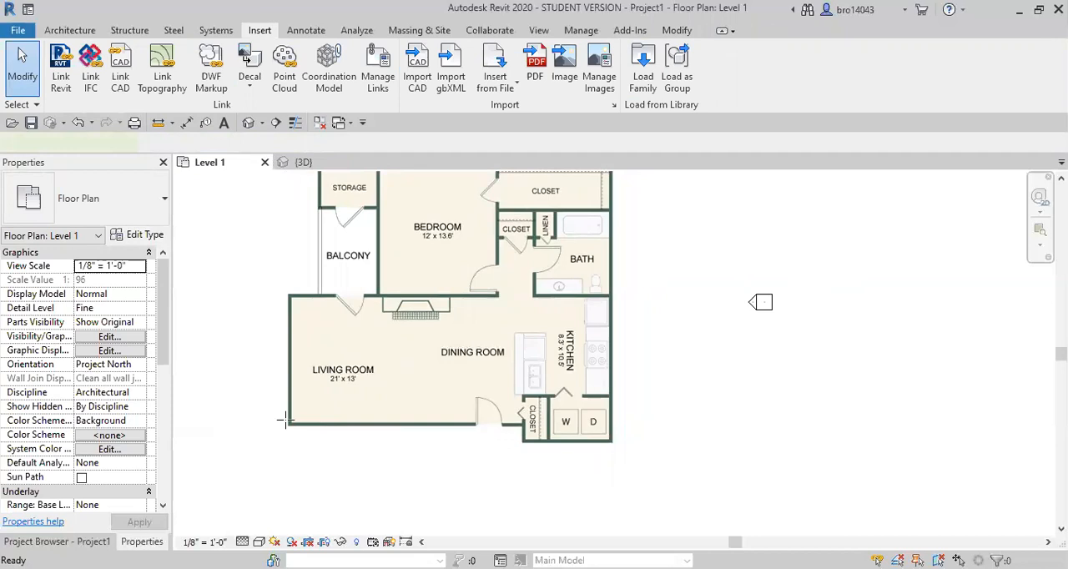
key(w)
key(a)
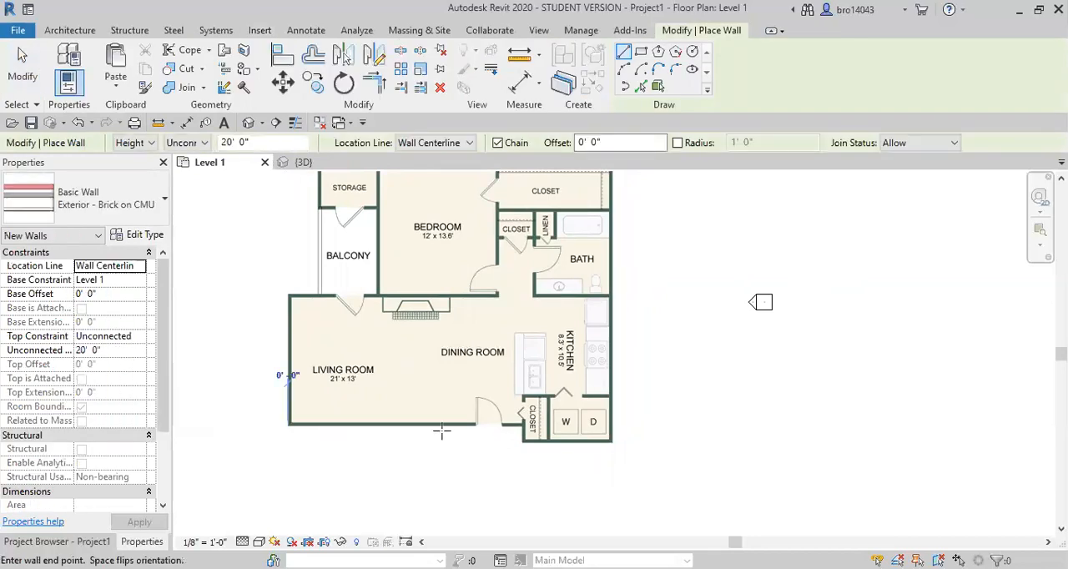
click(528, 423)
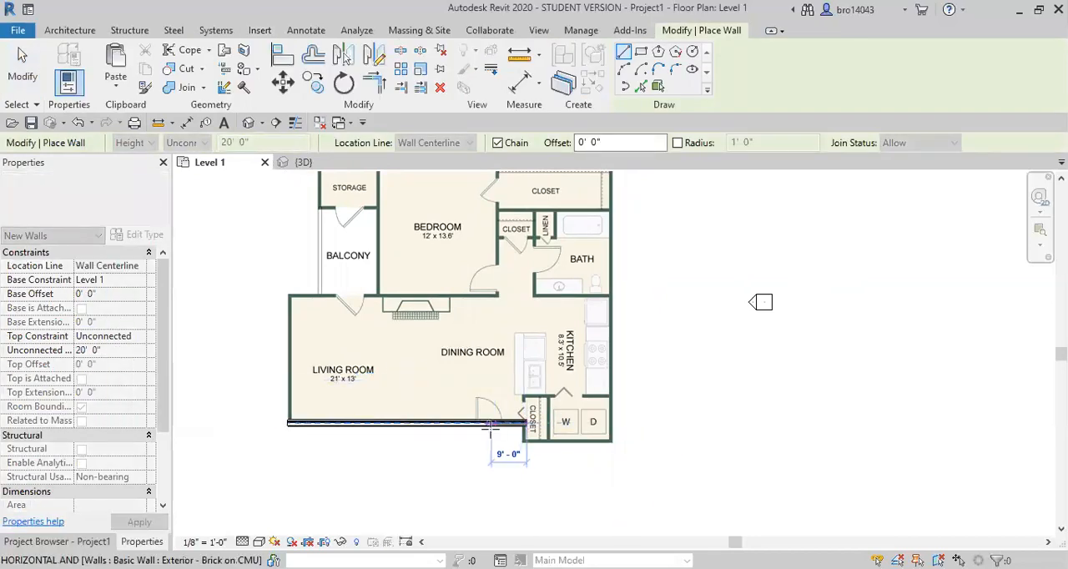
key(Escape)
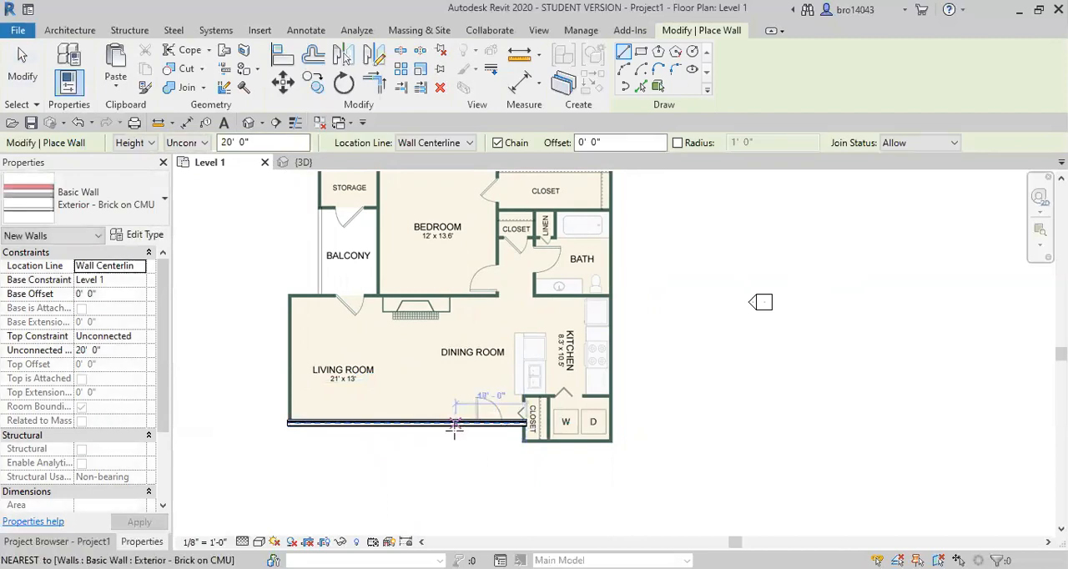
scroll(455, 428, up, 2)
key(Escape)
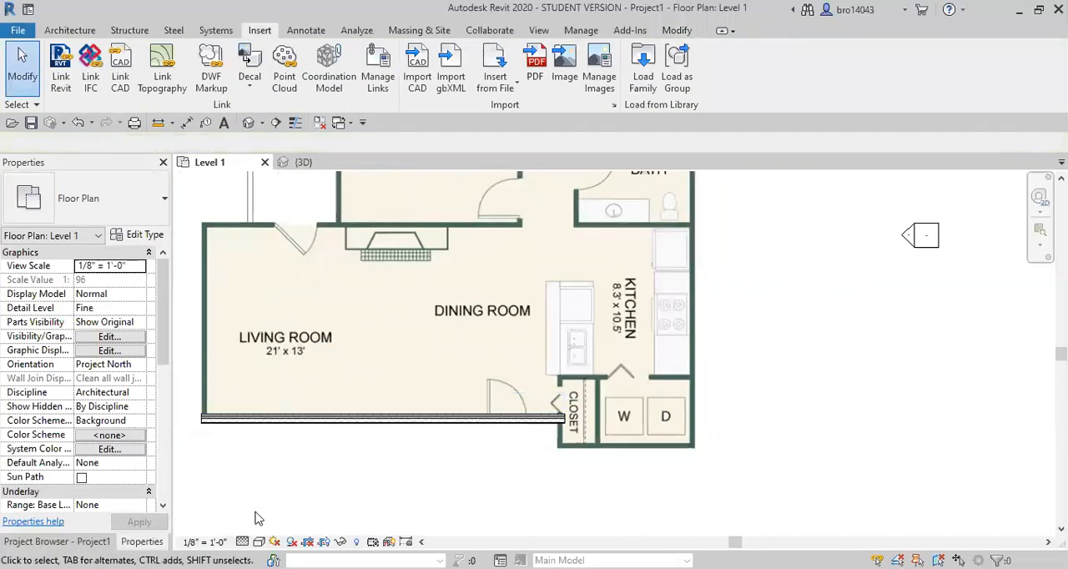
Set the view's visual style to Wireframe
click(259, 542)
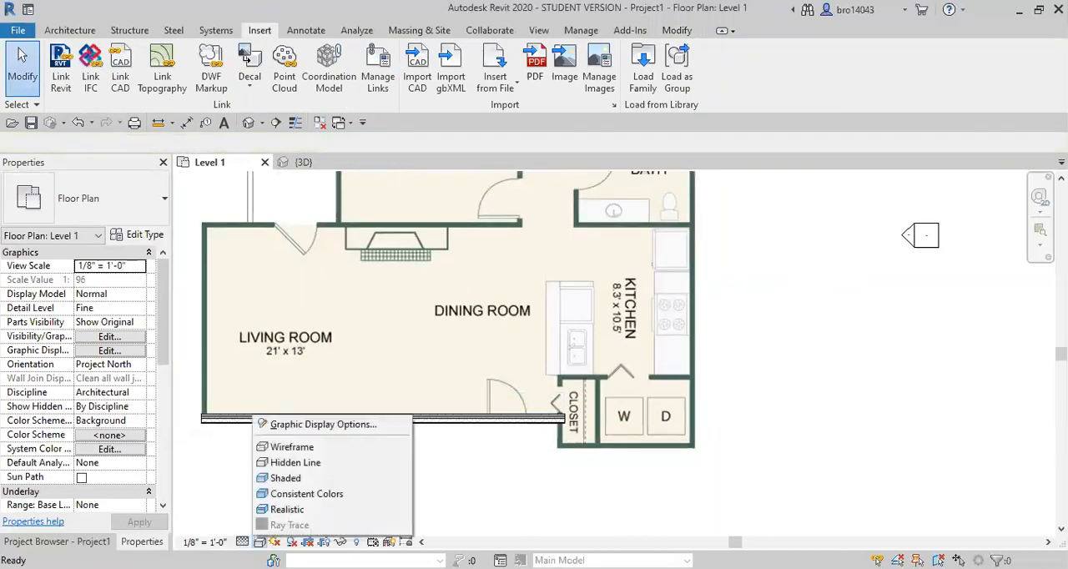
click(298, 461)
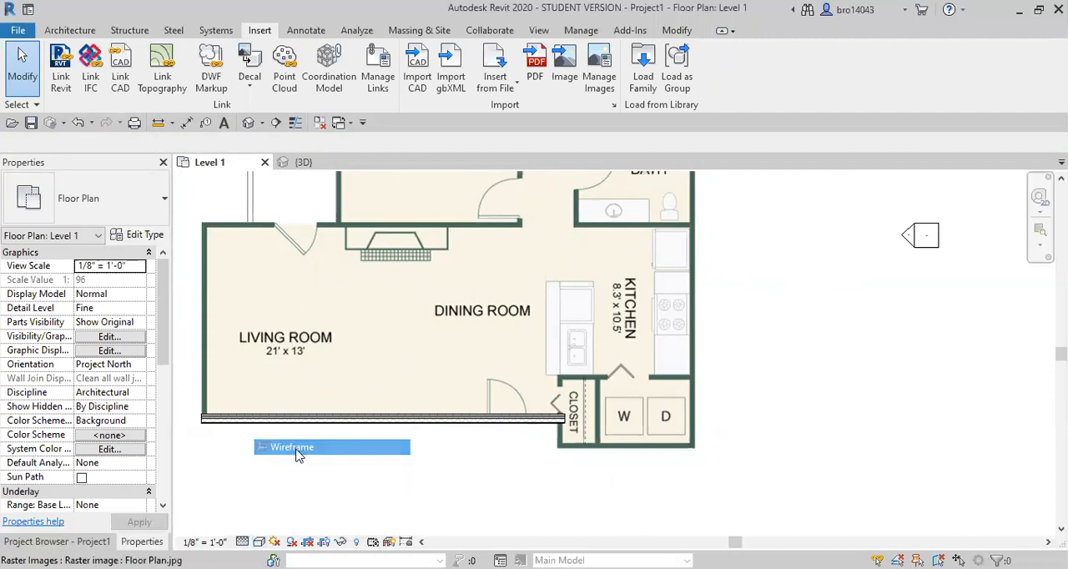
click(607, 403)
key(Escape)
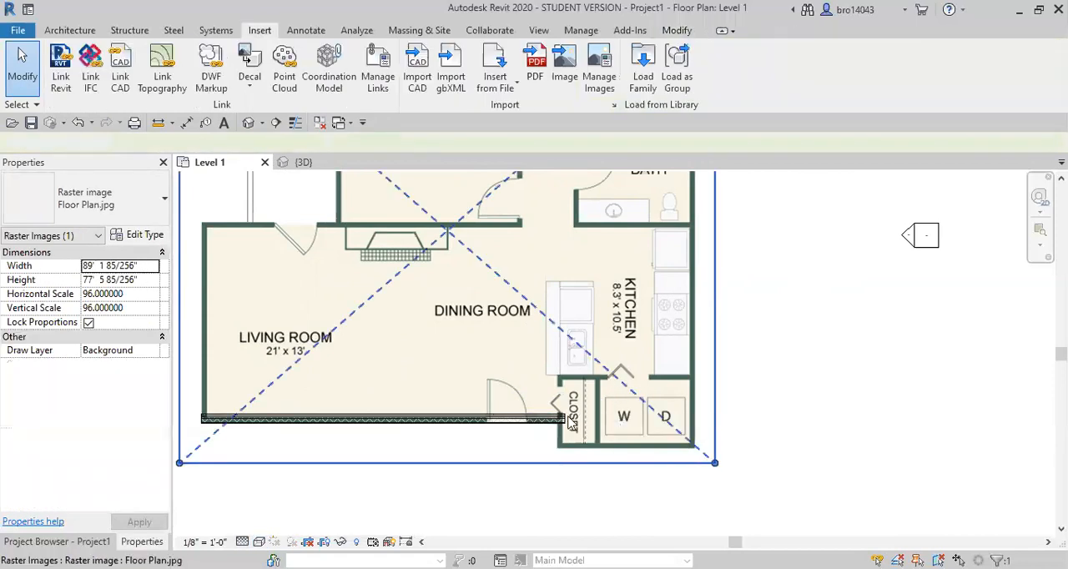
Place a Single-Flush 36" x 80" door in the wall at the image's entry door, about 11' from the closet-side end
scroll(516, 426, up, 2)
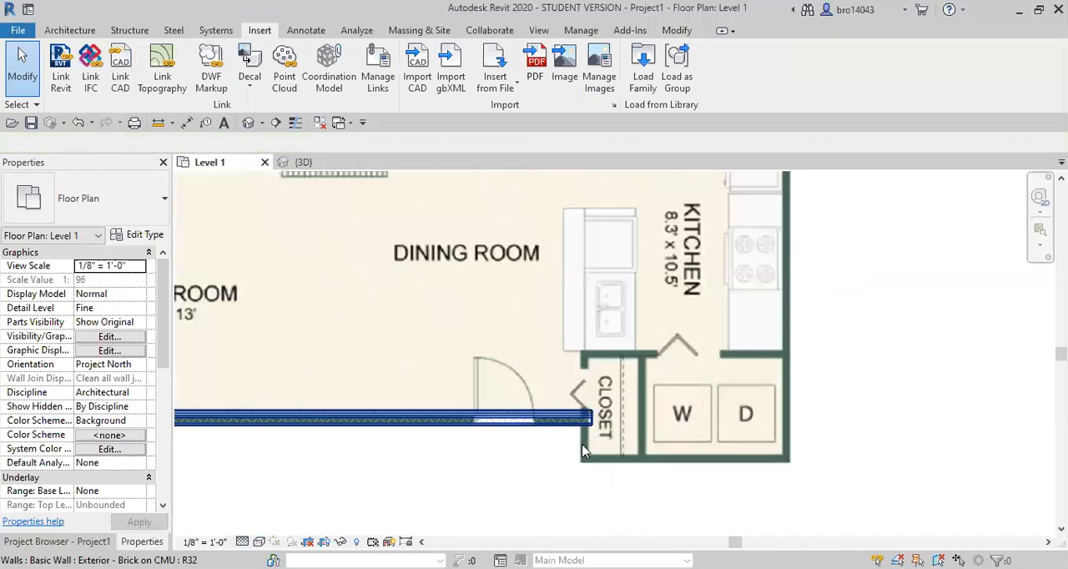
scroll(582, 451, up, 1)
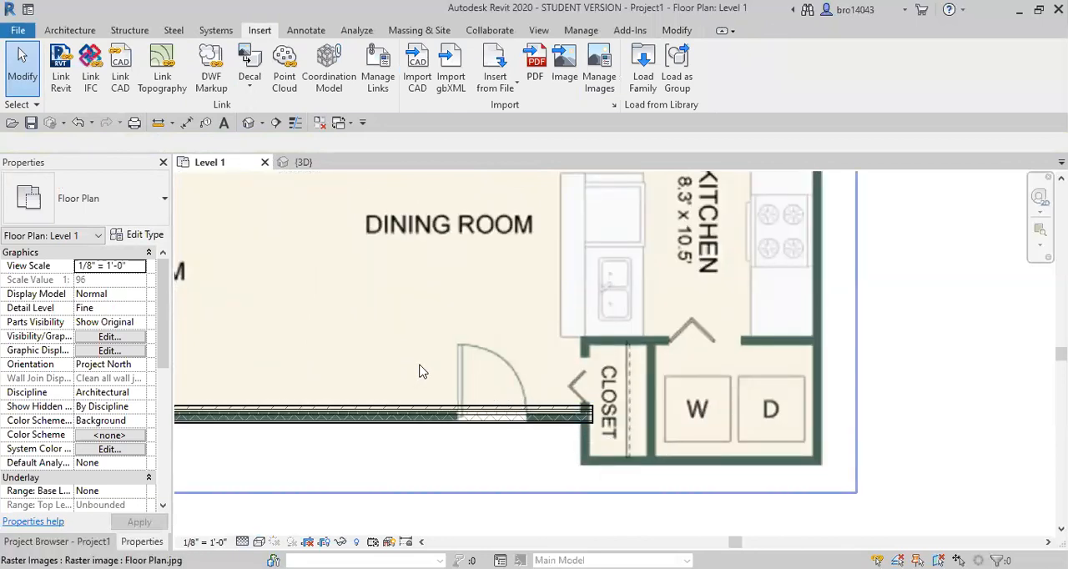
key(d)
key(r)
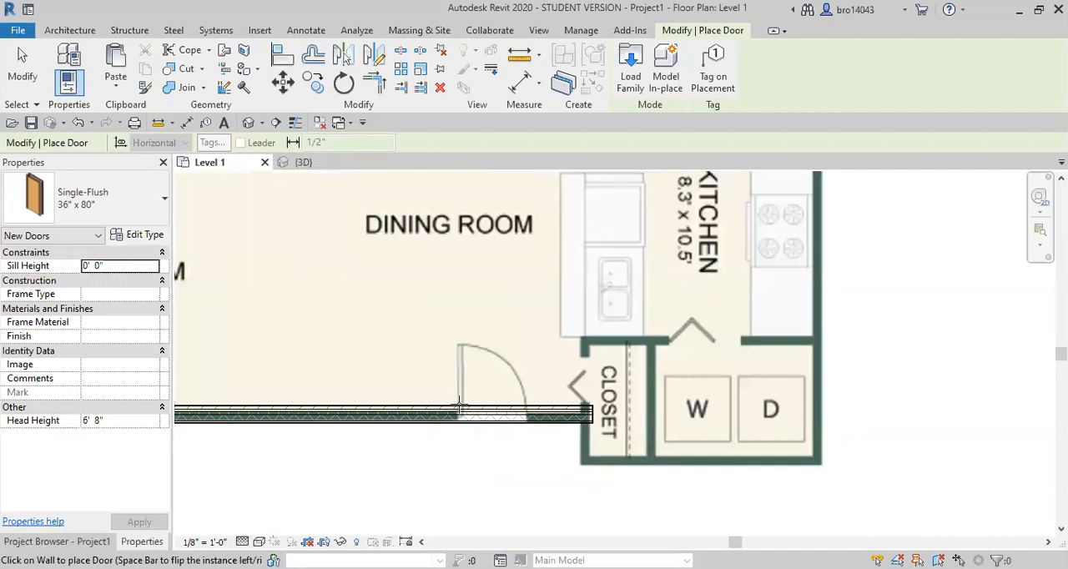
click(476, 408)
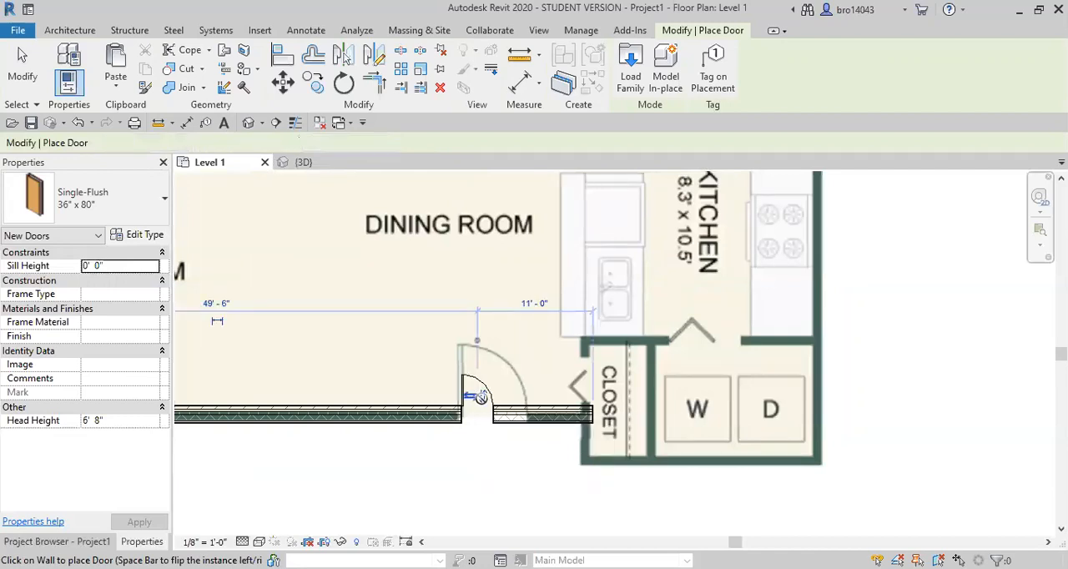
key(Escape)
key(Escape)
Change the wall's type to Generic - 4" Brick and flip its orientation
click(542, 415)
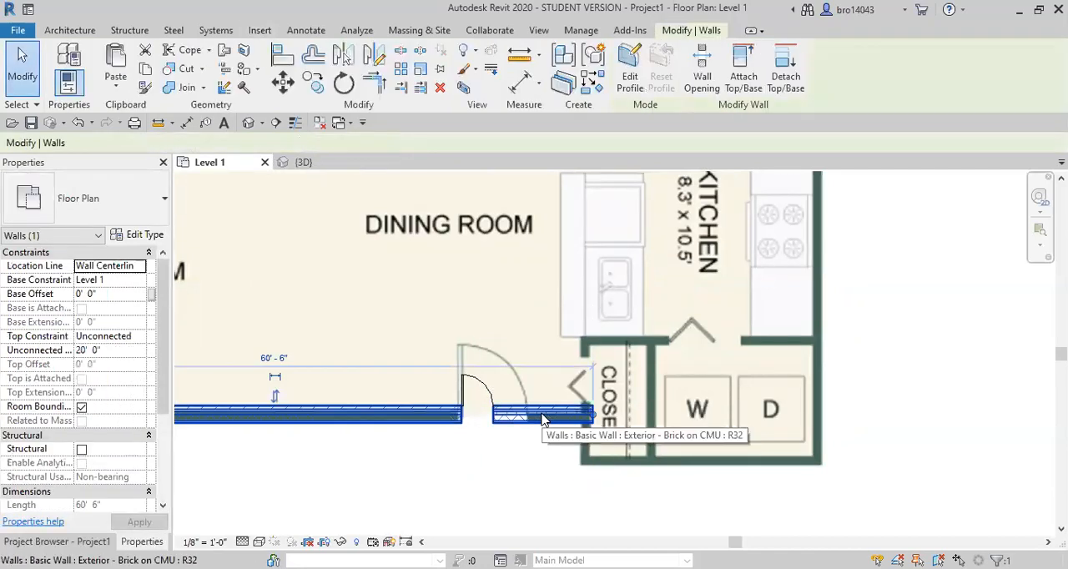
click(144, 222)
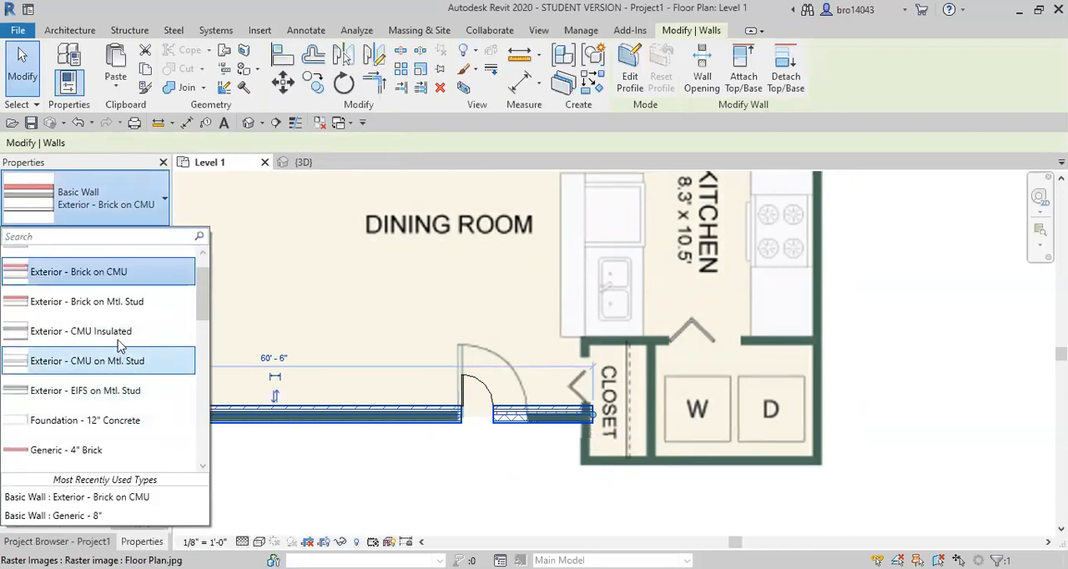
scroll(121, 357, up, 1)
scroll(126, 367, down, 2)
scroll(100, 410, down, 5)
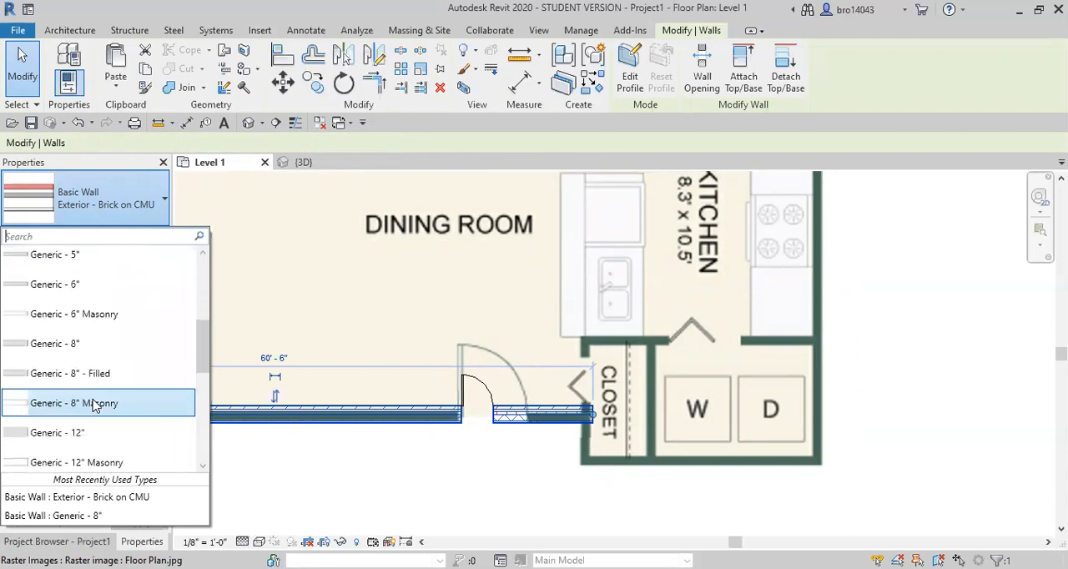
scroll(107, 418, up, 6)
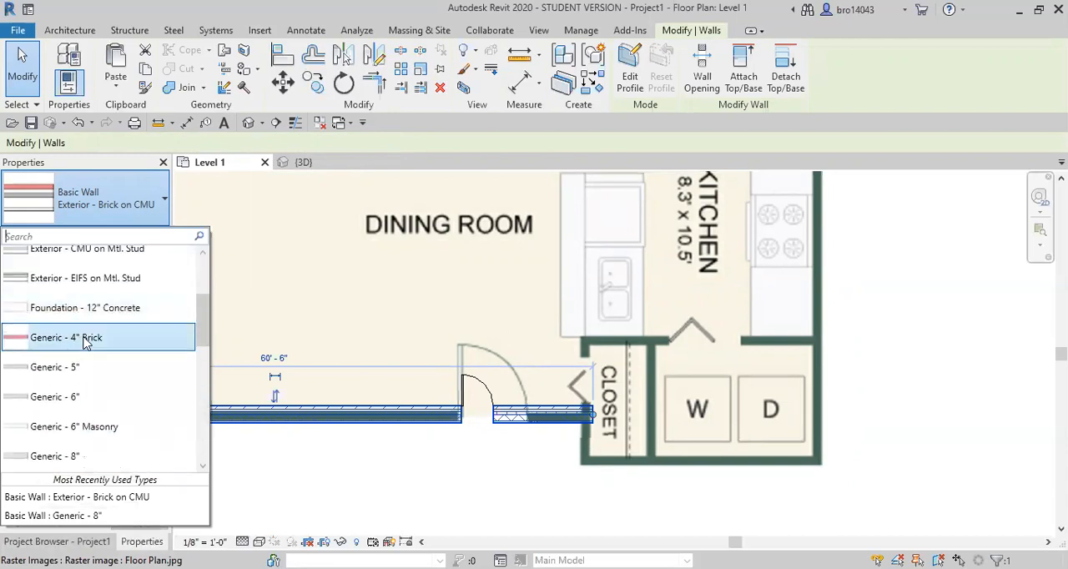
click(79, 338)
key(space)
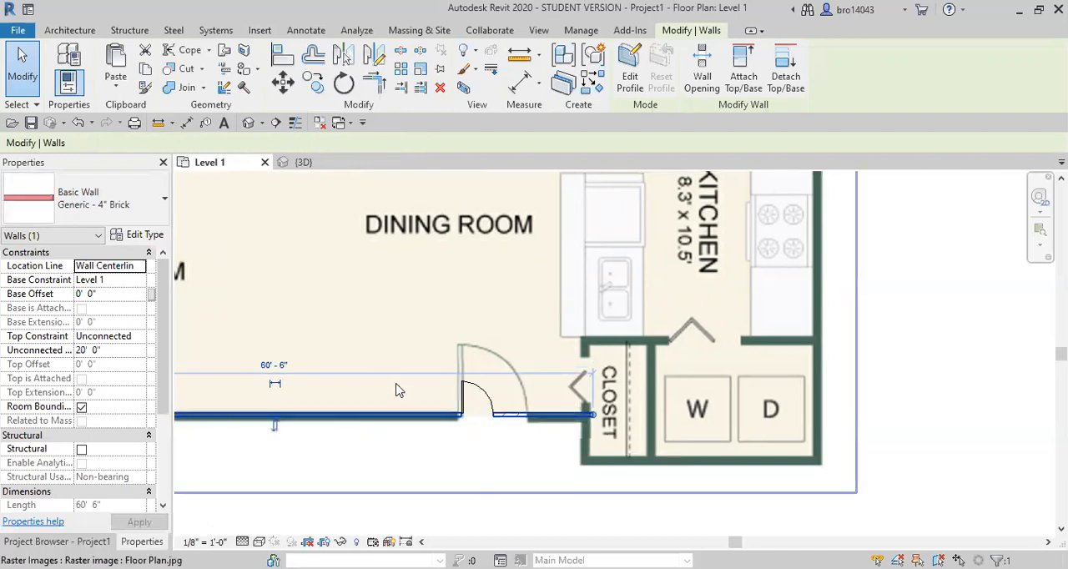
click(873, 464)
Scale the floor plan image down proportionally to about 40' 8" wide, matching its entry door to the placed door's size
click(804, 425)
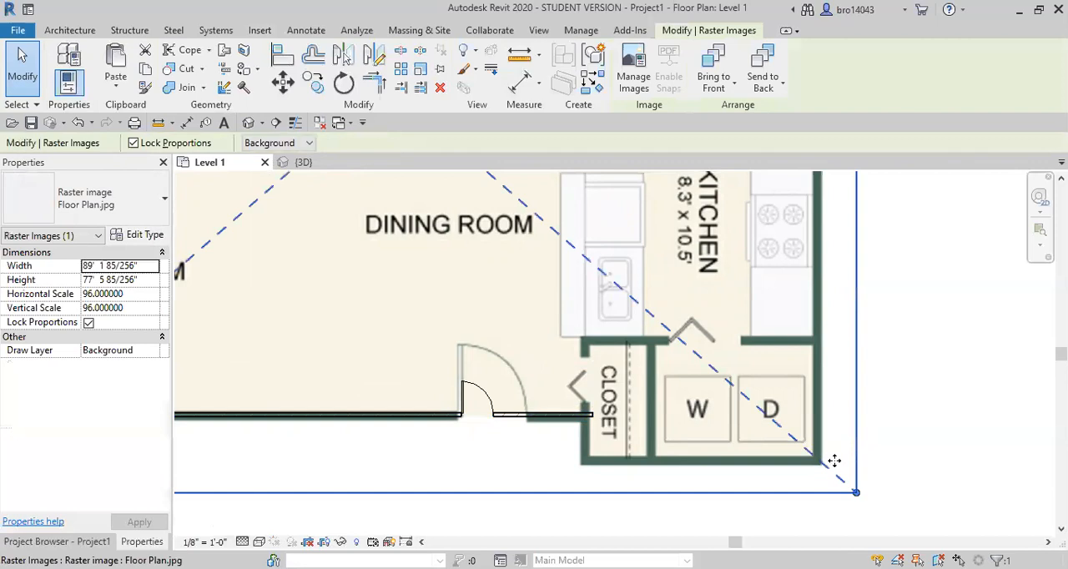
drag(856, 492, 455, 270)
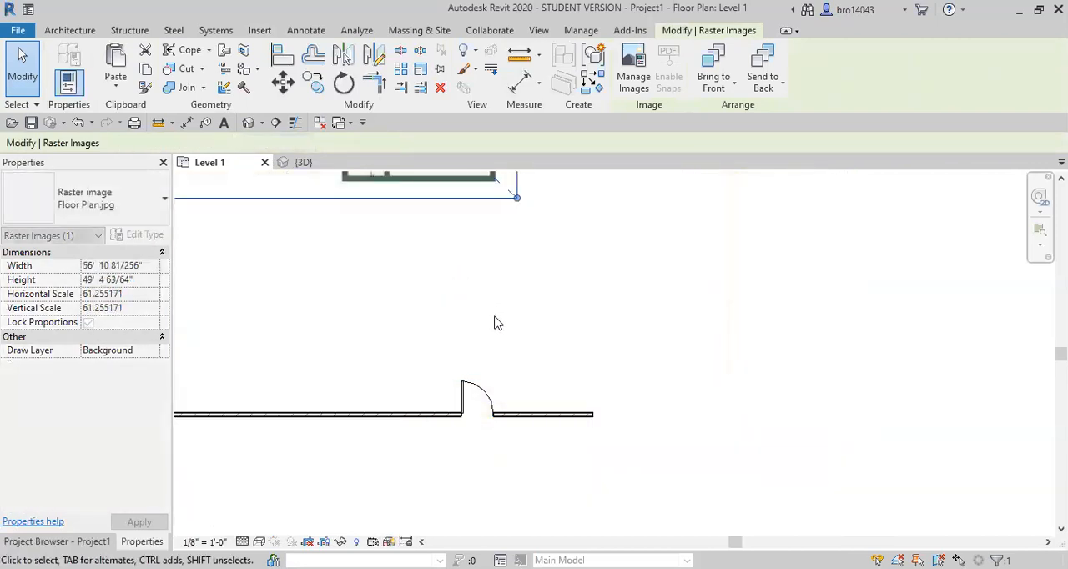
middle_drag(494, 299, 538, 360)
drag(465, 225, 579, 361)
drag(473, 281, 553, 443)
middle_drag(581, 450, 544, 378)
Move the floor plan image so the top of its entry door leaf aligns with that of the placed door
click(283, 83)
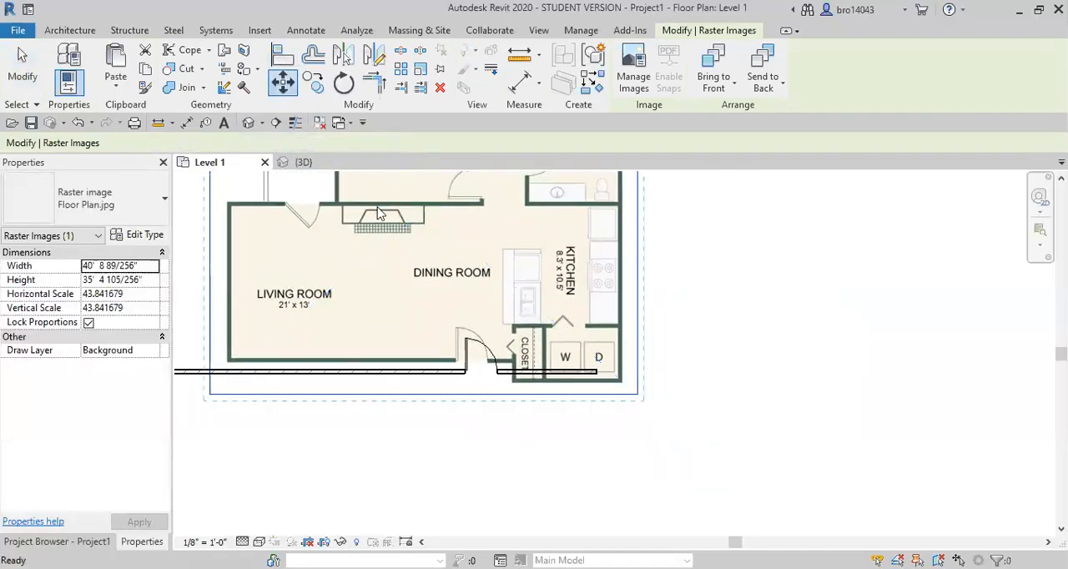
click(454, 328)
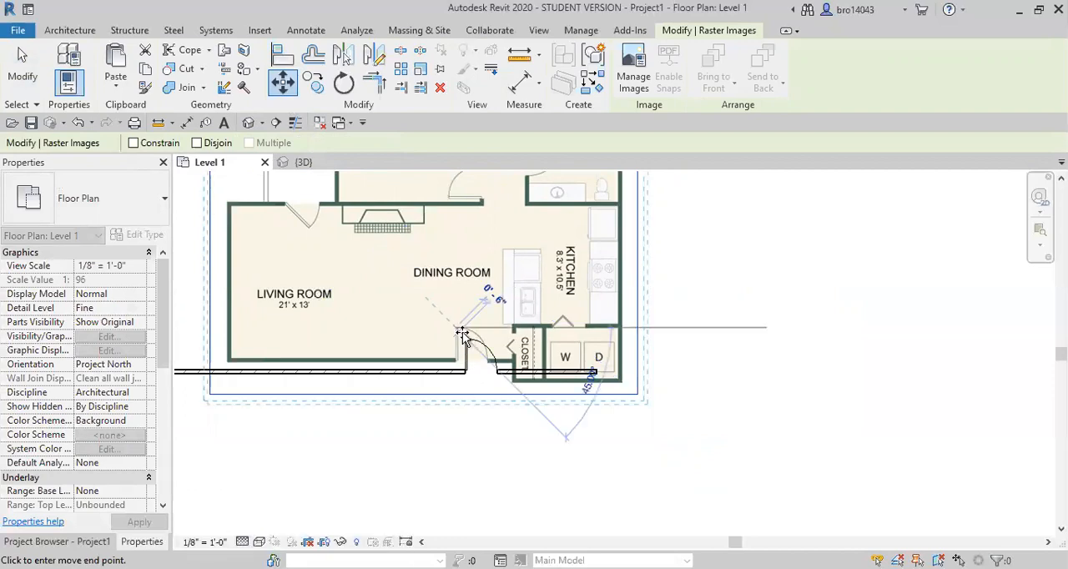
click(464, 339)
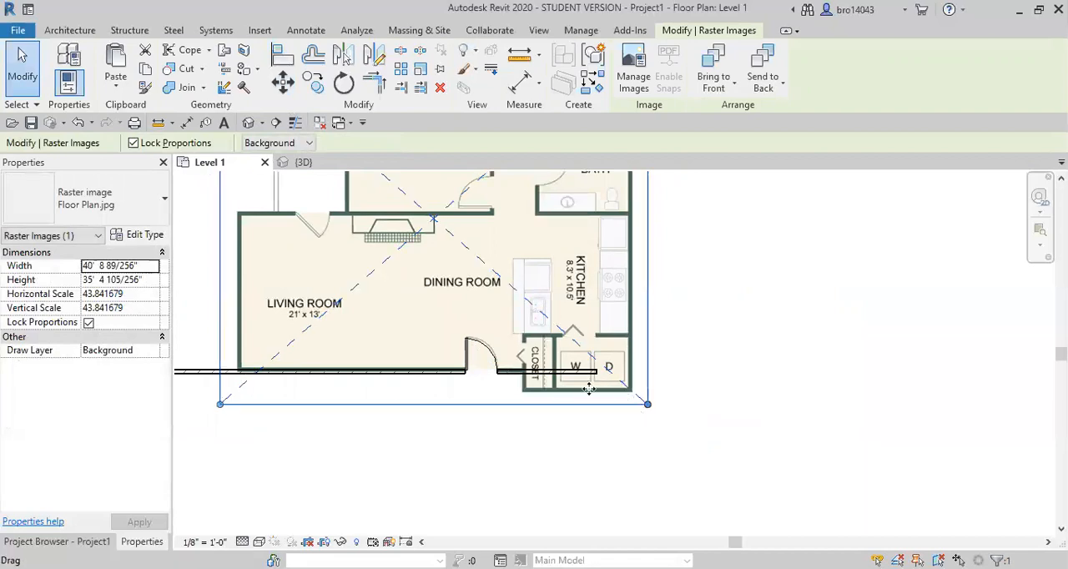
scroll(332, 352, down, 5)
middle_drag(332, 352, 436, 364)
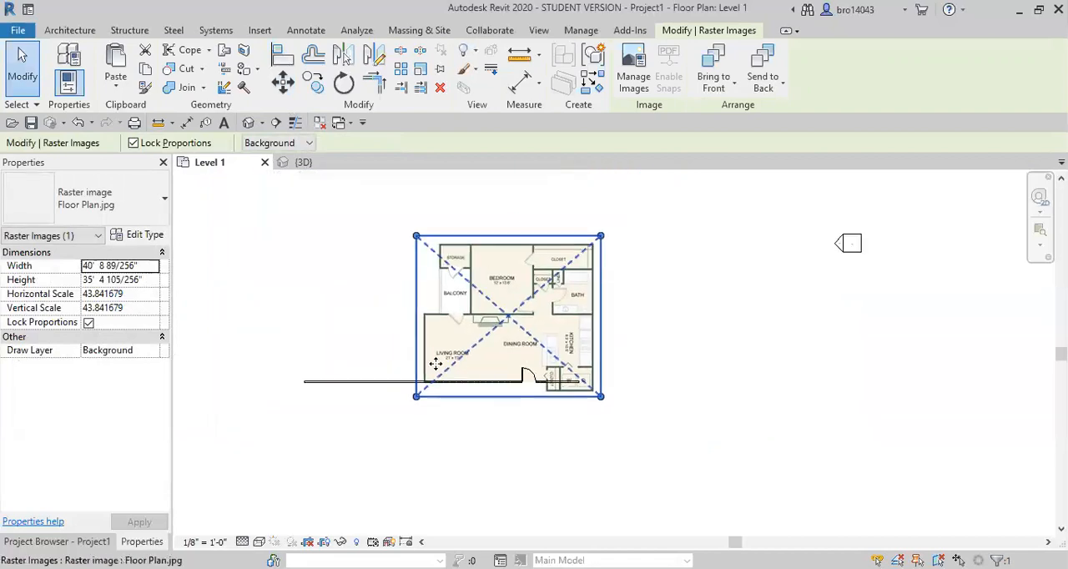
scroll(527, 383, up, 3)
scroll(353, 384, up, 2)
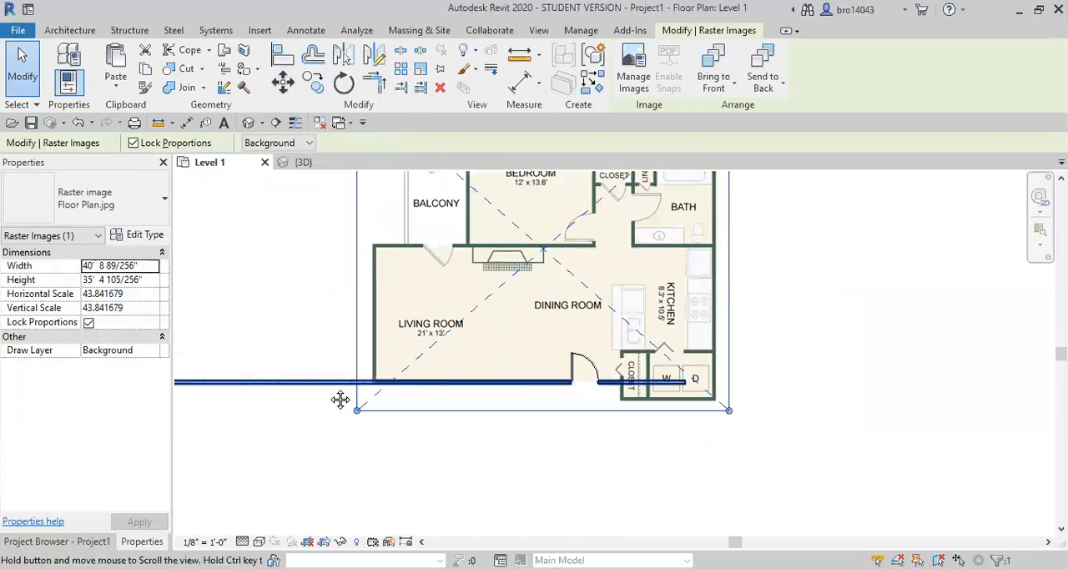
middle_drag(339, 400, 295, 436)
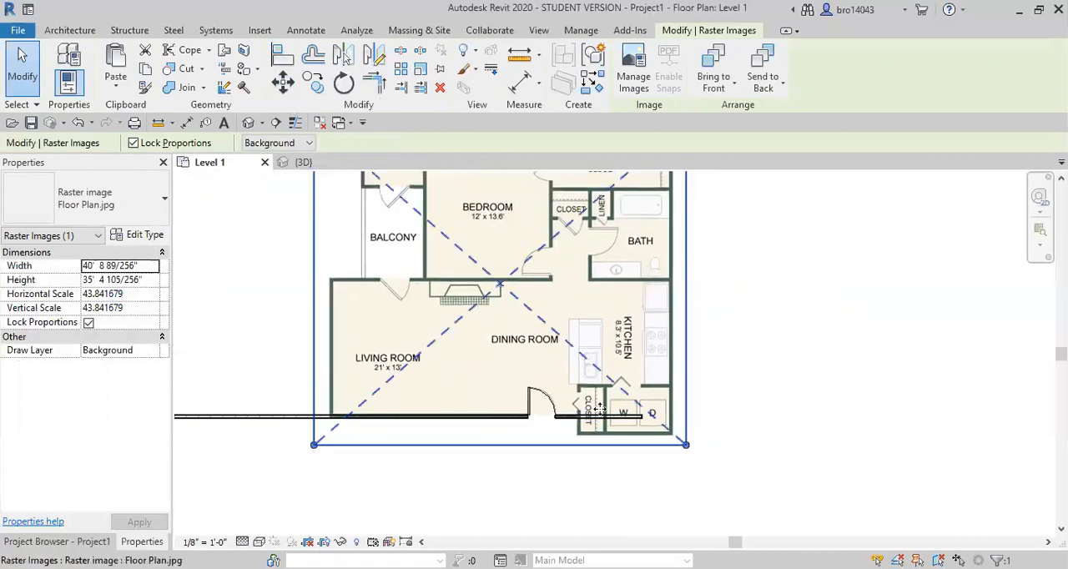
key(w)
key(a)
click(331, 416)
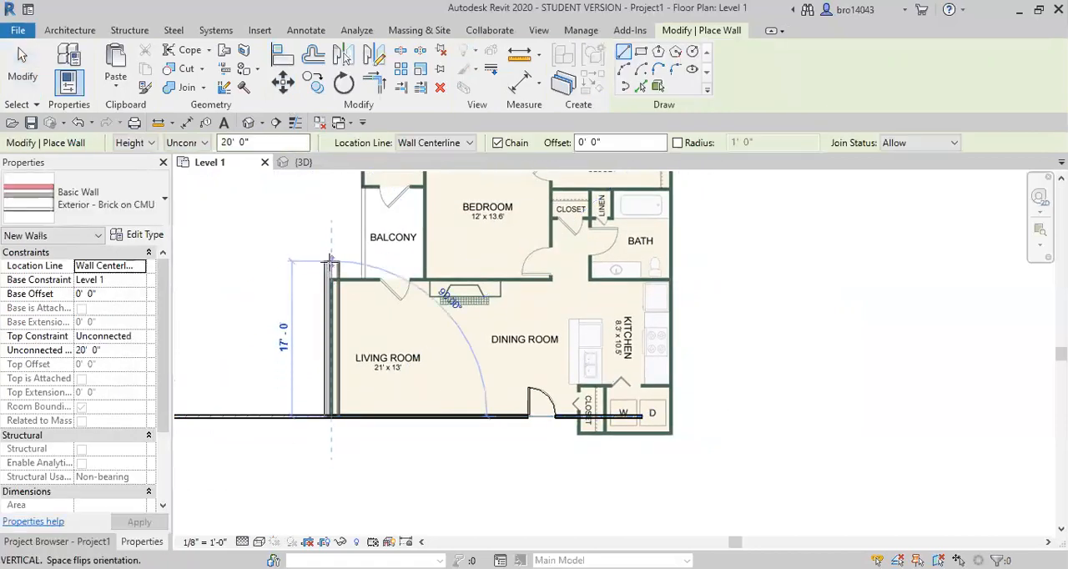
key(Escape)
key(Escape)
click(309, 416)
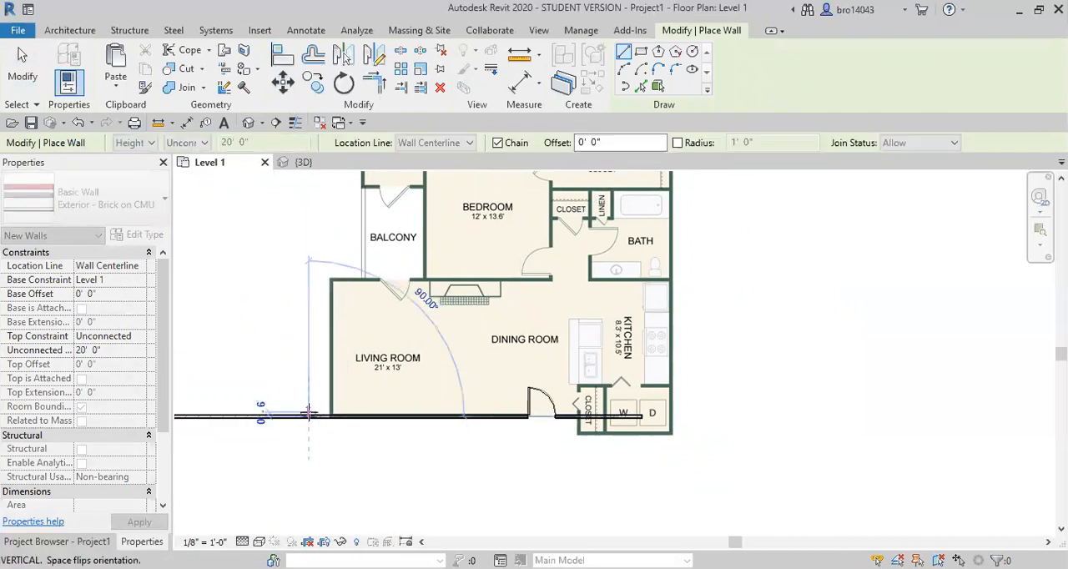
key(Escape)
key(Escape)
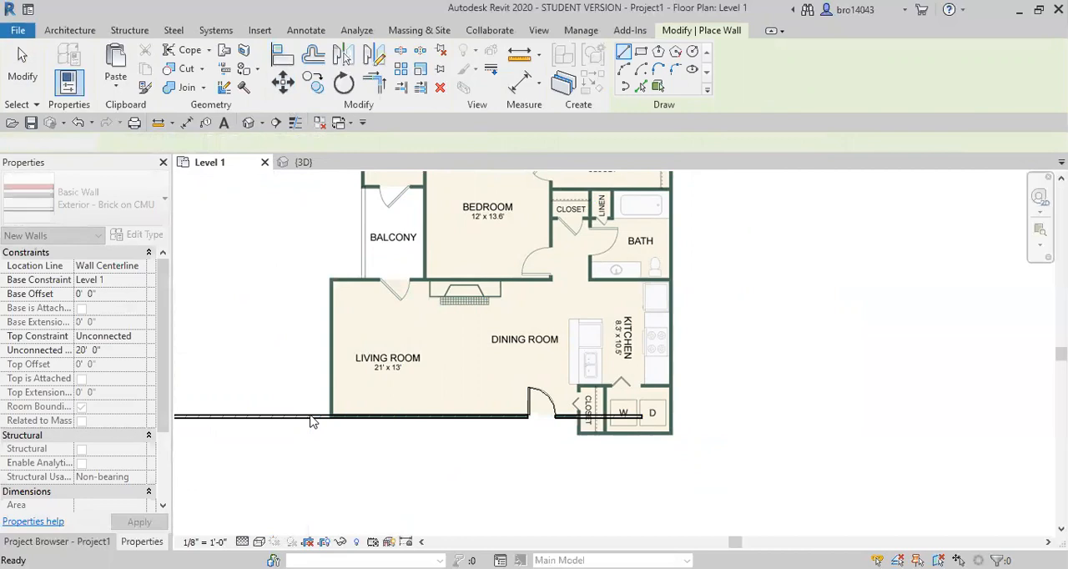
key(Escape)
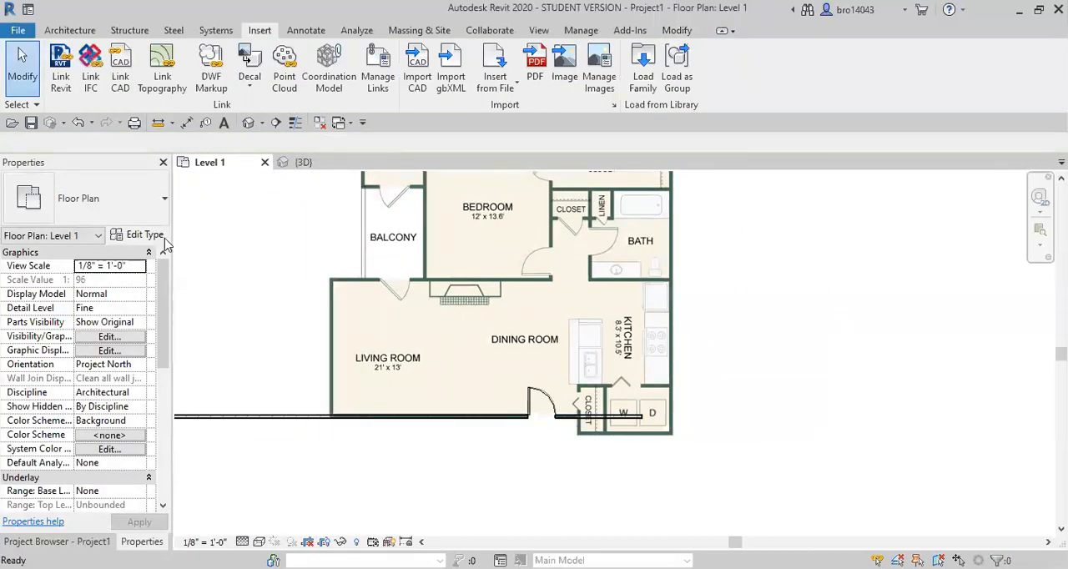
Draw Exterior - Brick on CMU walls tracing the living room's outer side and about 10' along its balcony side
key(w)
key(a)
click(332, 415)
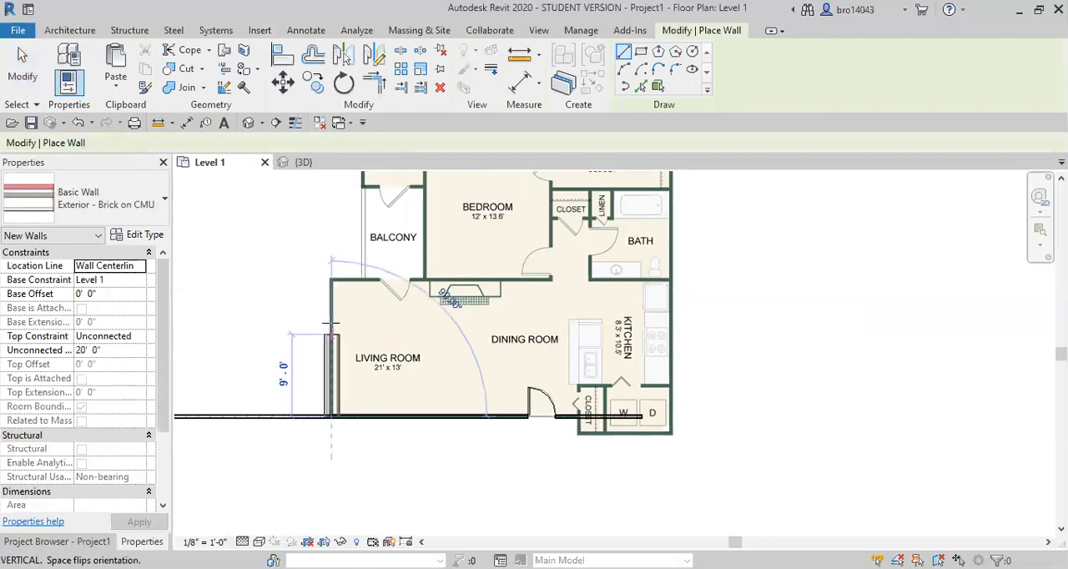
click(332, 283)
click(421, 282)
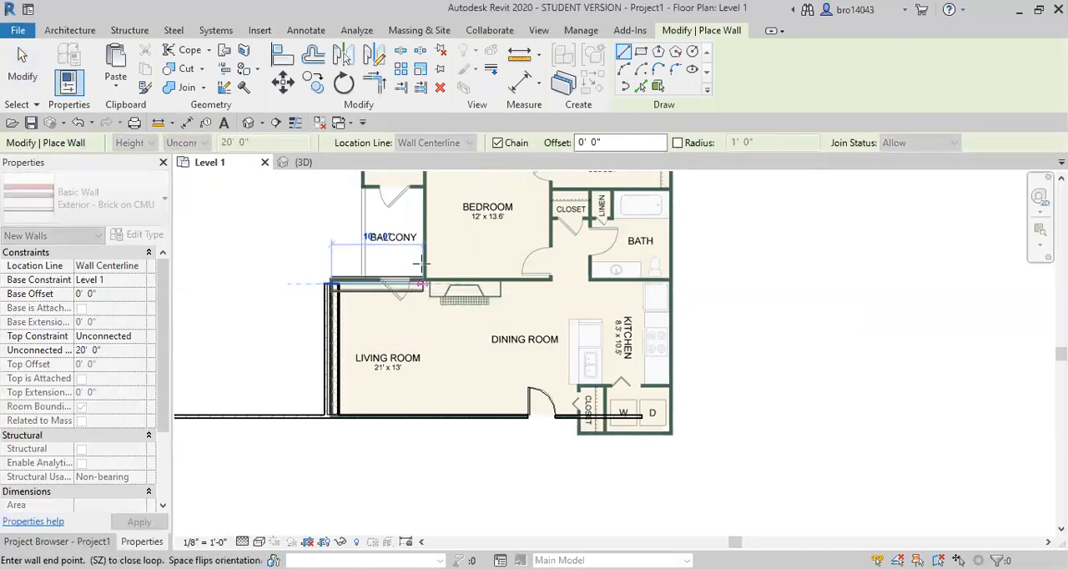
Continue the wall chain along the bedroom's balcony side, around the storage room, and 34' across the bedroom and closet side
middle_drag(422, 263, 436, 355)
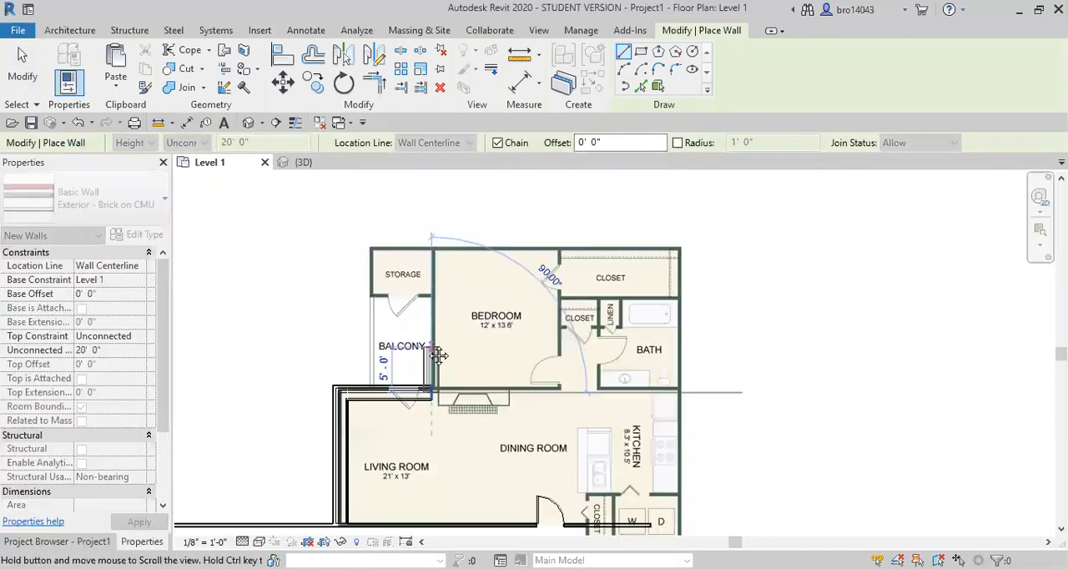
click(432, 292)
click(367, 292)
click(368, 246)
click(679, 249)
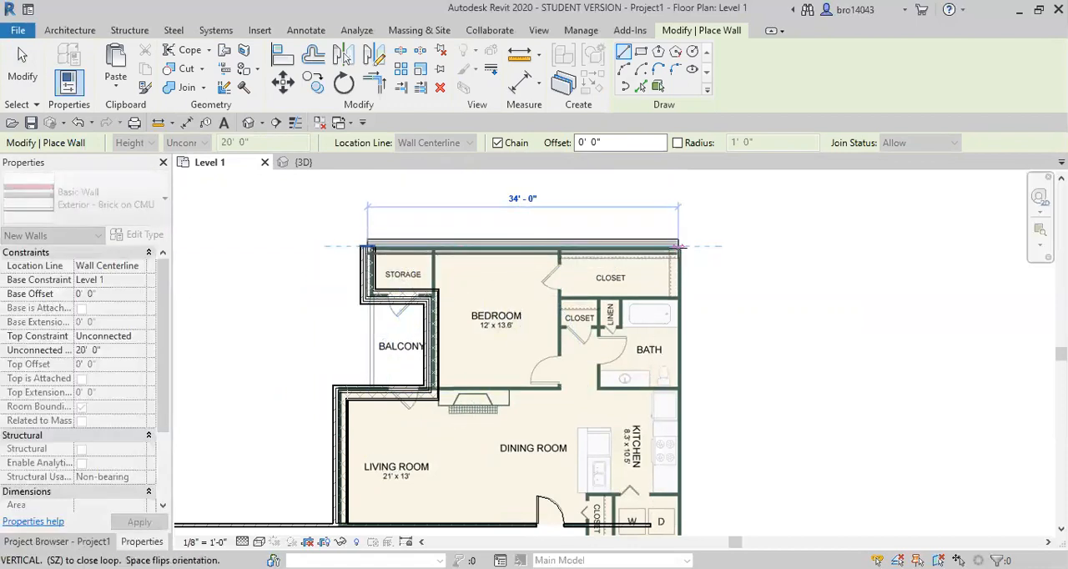
Continue the wall chain along the bath and kitchen side and around the laundry and entry closet to the entry wall
middle_drag(684, 507, 629, 254)
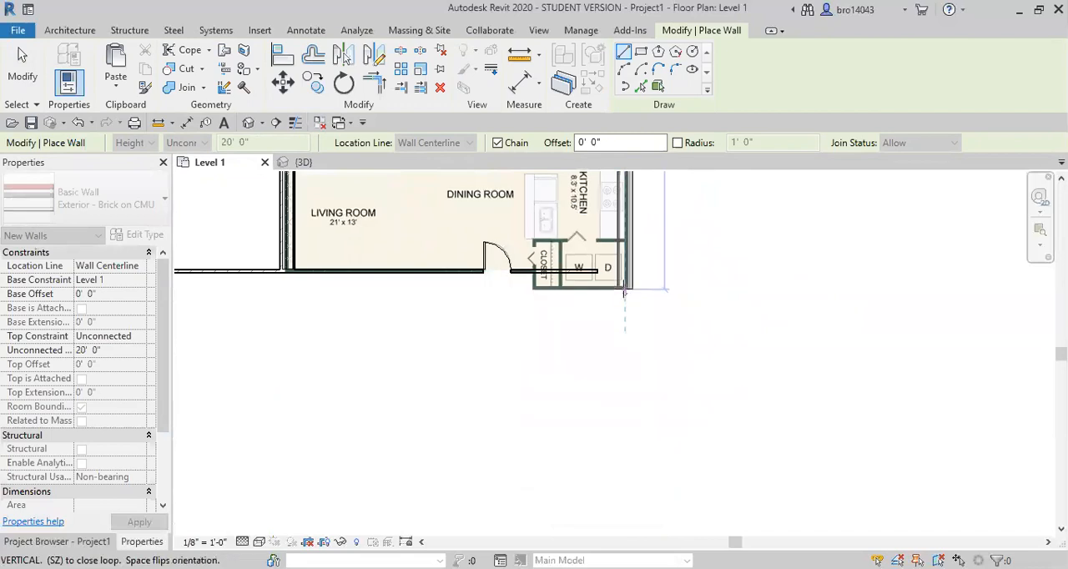
click(624, 291)
click(534, 290)
key(Escape)
mouse_move(572, 346)
middle_down()
mouse_move(602, 357)
mouse_move(593, 378)
middle_up()
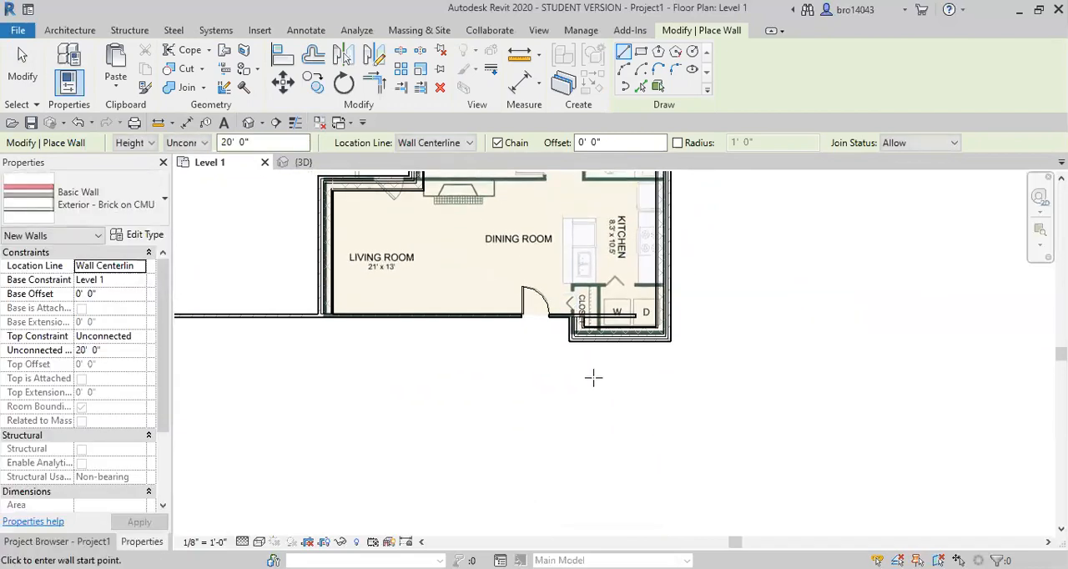
key(Escape)
key(Escape)
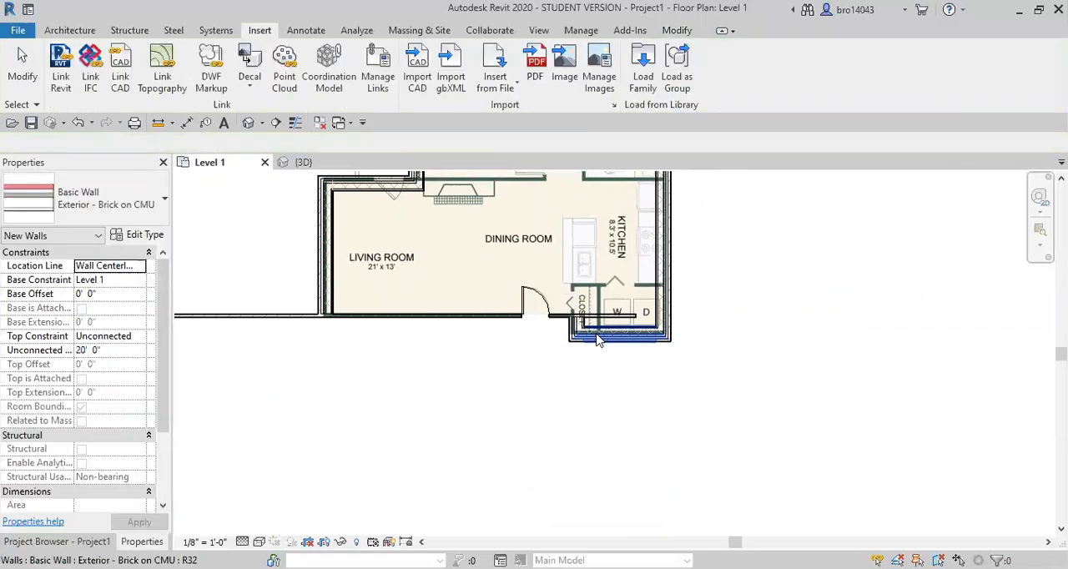
Change all nine Exterior - Brick on CMU walls to the Generic - 4" Brick type
click(493, 316)
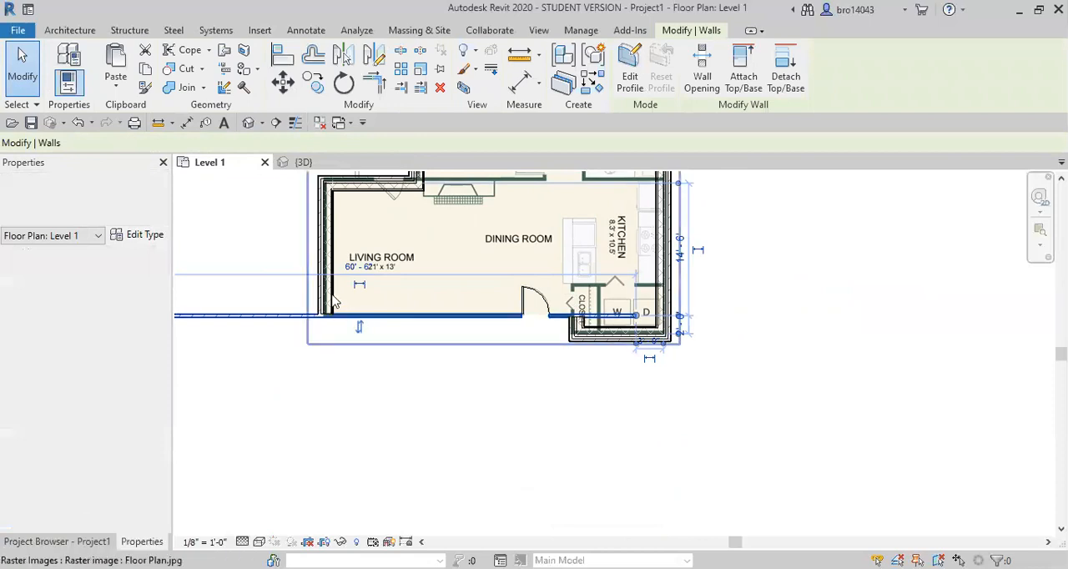
click(326, 242)
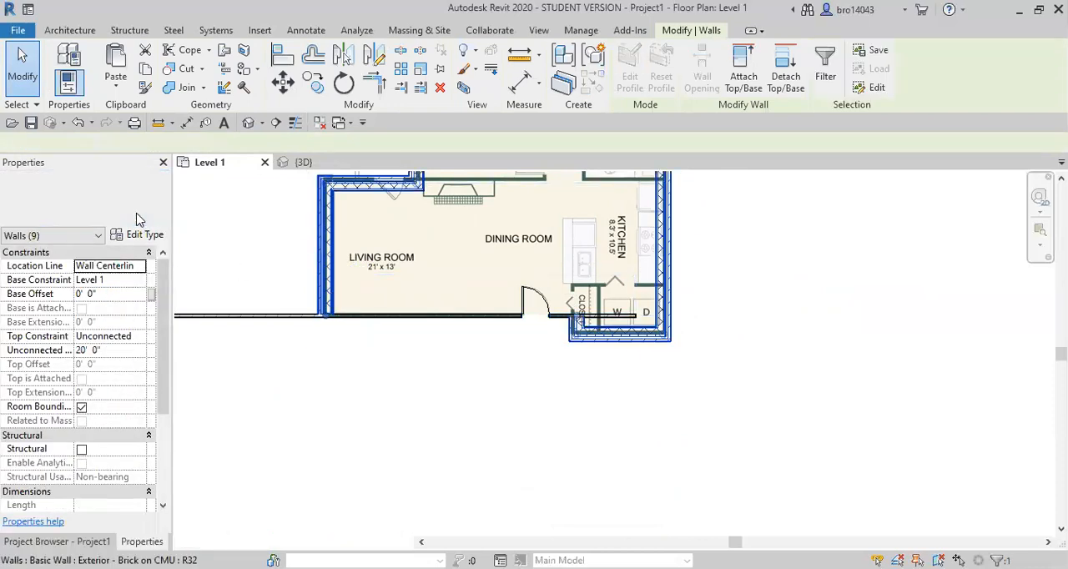
click(91, 198)
scroll(88, 381, down, 2)
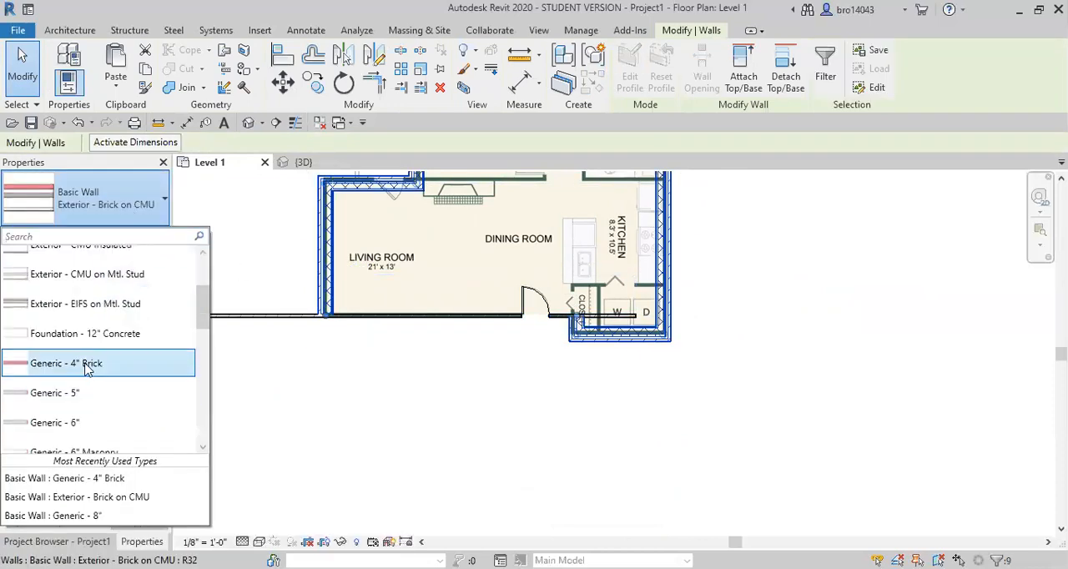
middle_drag(512, 357, 511, 406)
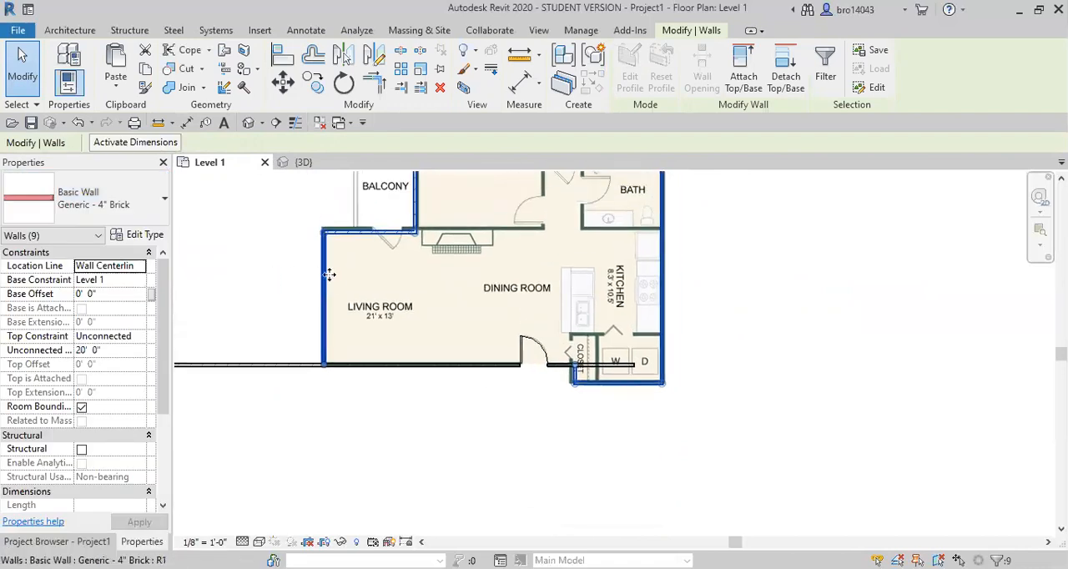
key(Escape)
Pin the floor plan image in place
click(322, 271)
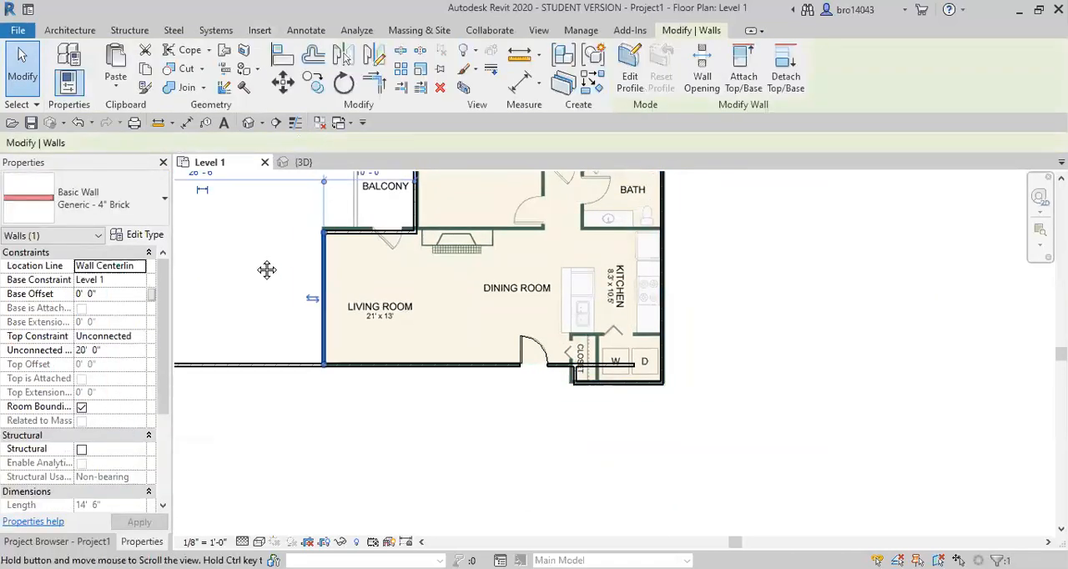
scroll(359, 242, up, 5)
scroll(420, 367, down, 4)
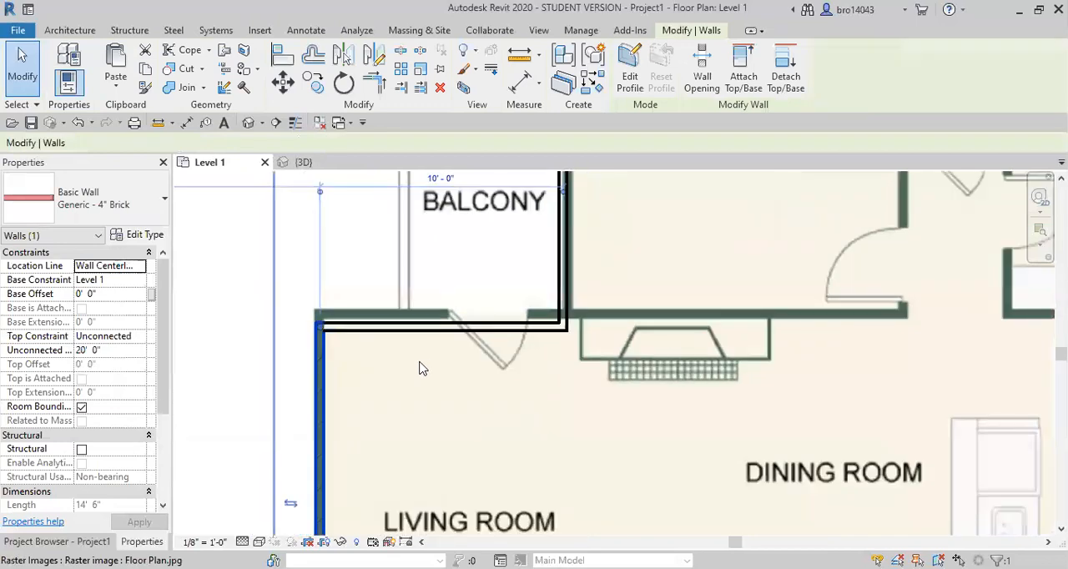
middle_drag(477, 326, 494, 375)
click(495, 374)
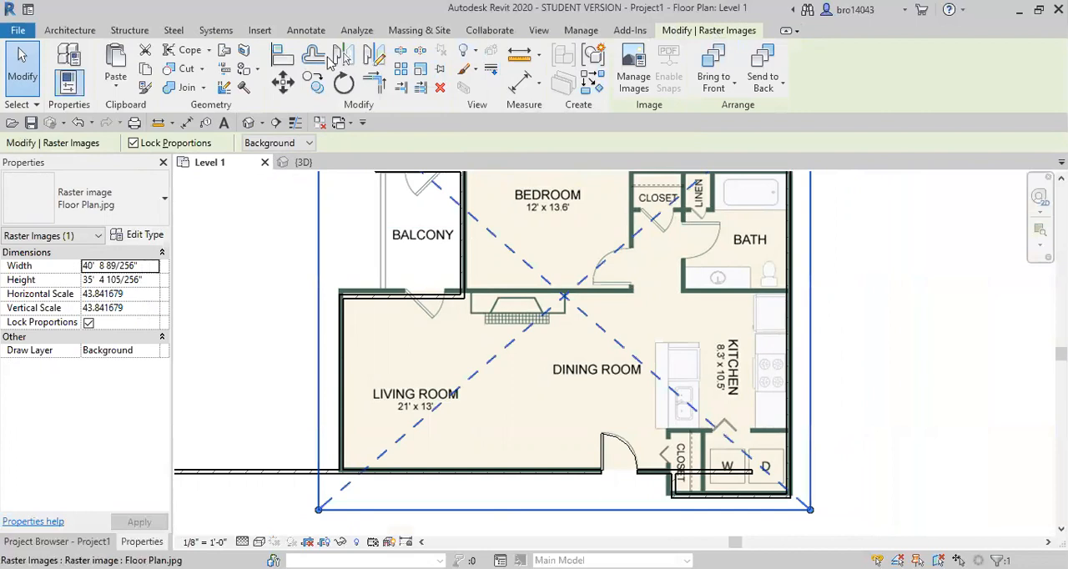
click(442, 71)
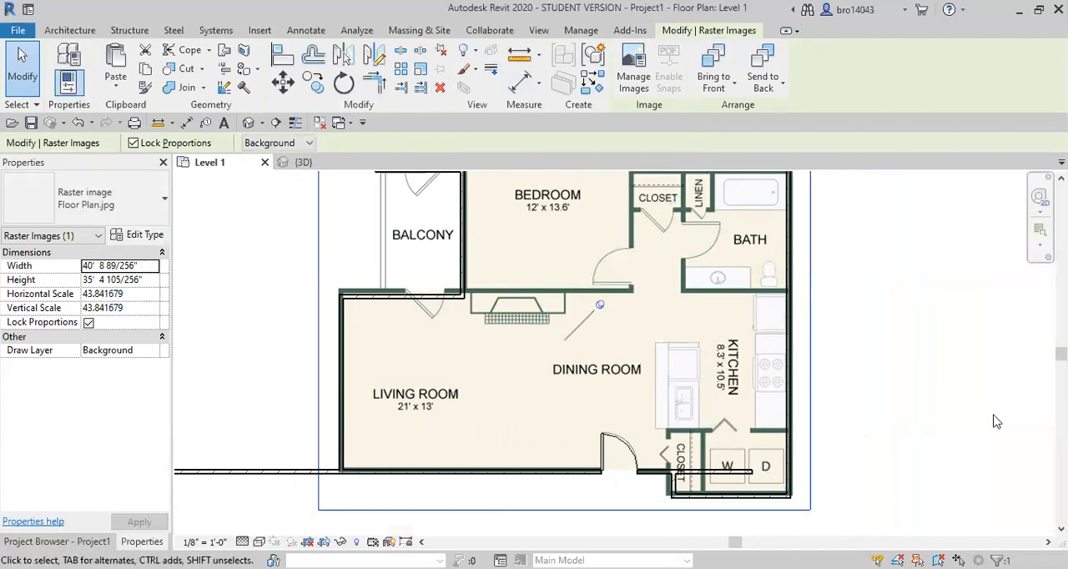
Move the living room's balcony-side wall onto the image's wall, and shift the bedroom's balcony-side wall to 10' 3" from the living room's outer wall
scroll(839, 375, down, 2)
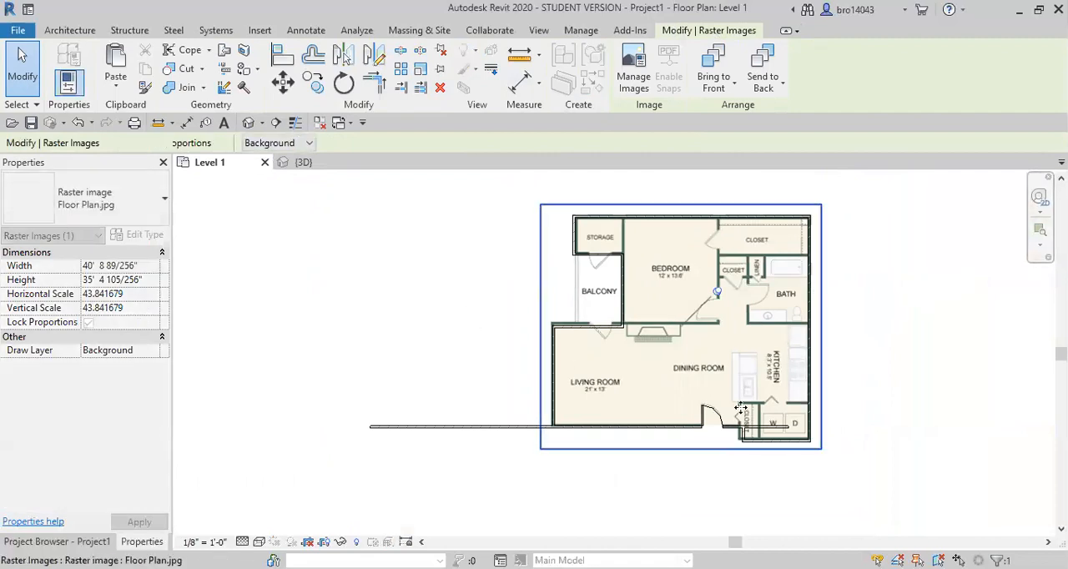
scroll(707, 371, up, 2)
scroll(505, 335, up, 5)
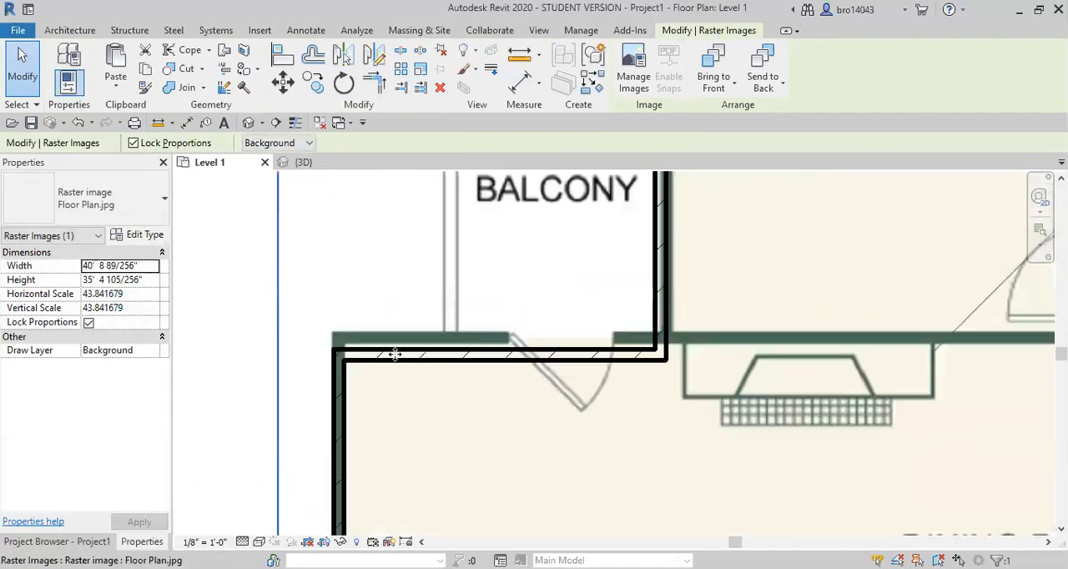
key(Escape)
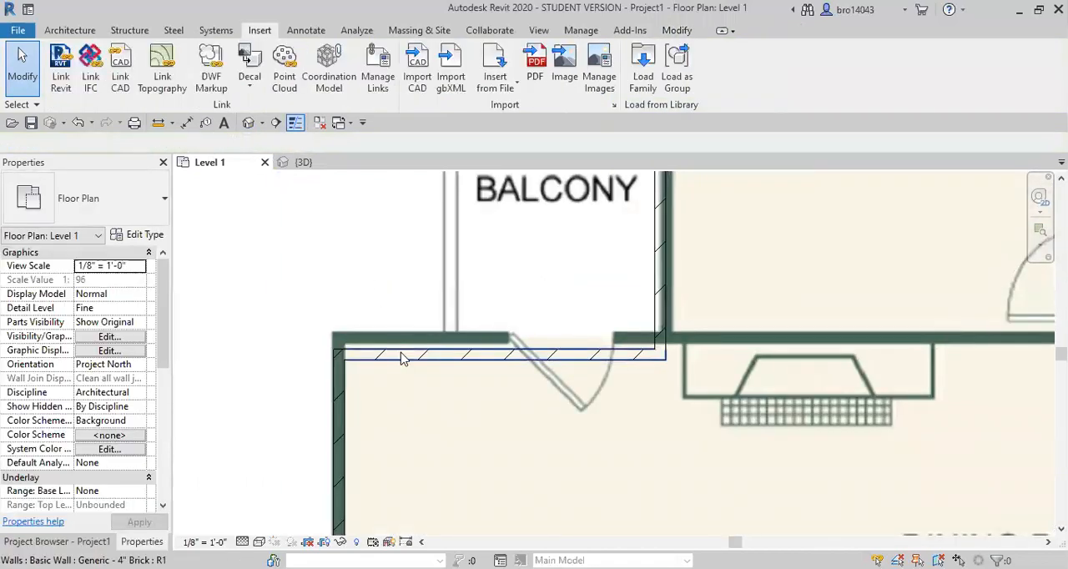
click(394, 353)
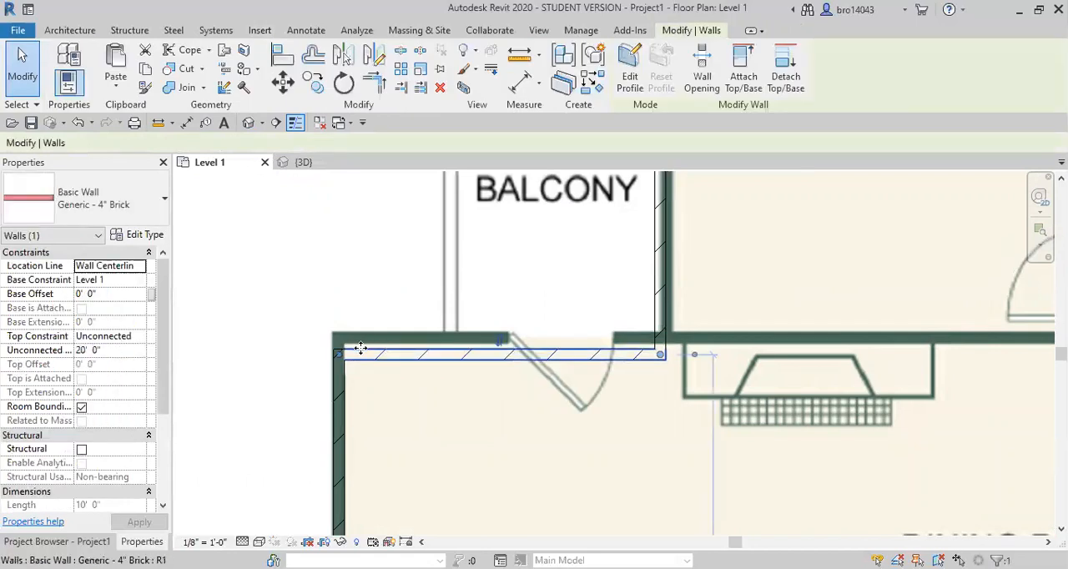
drag(360, 333, 363, 336)
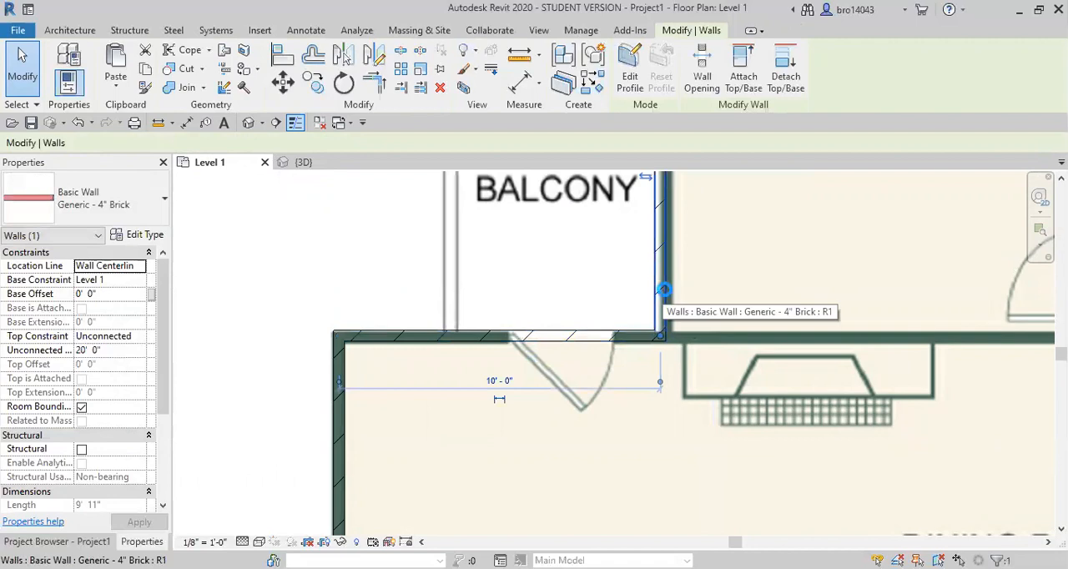
key(Right)
key(Right)
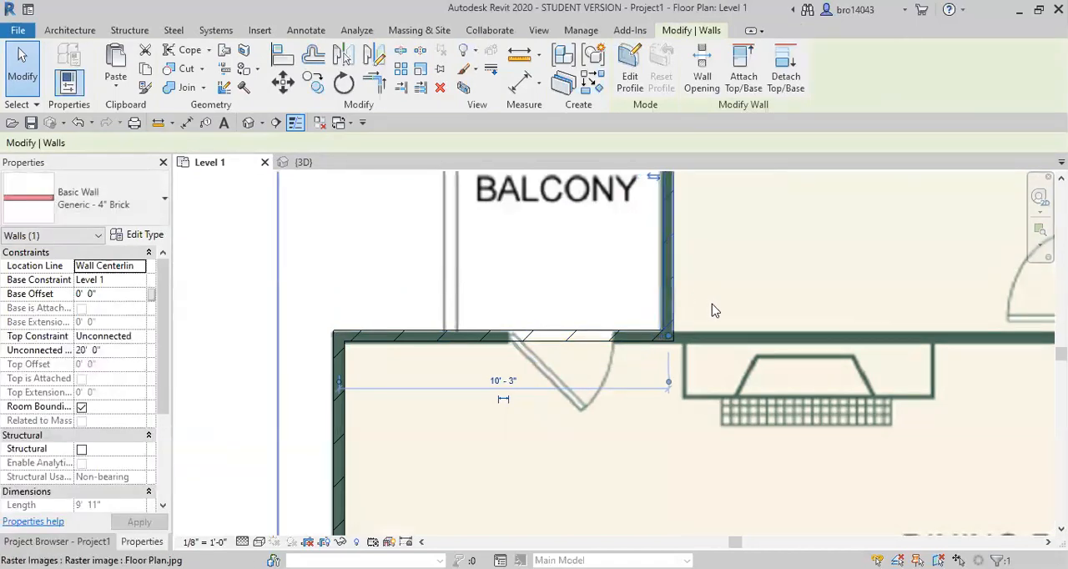
Check how the other exterior walls line up with the floor plan image, including around the entry closet and laundry
scroll(703, 289, down, 5)
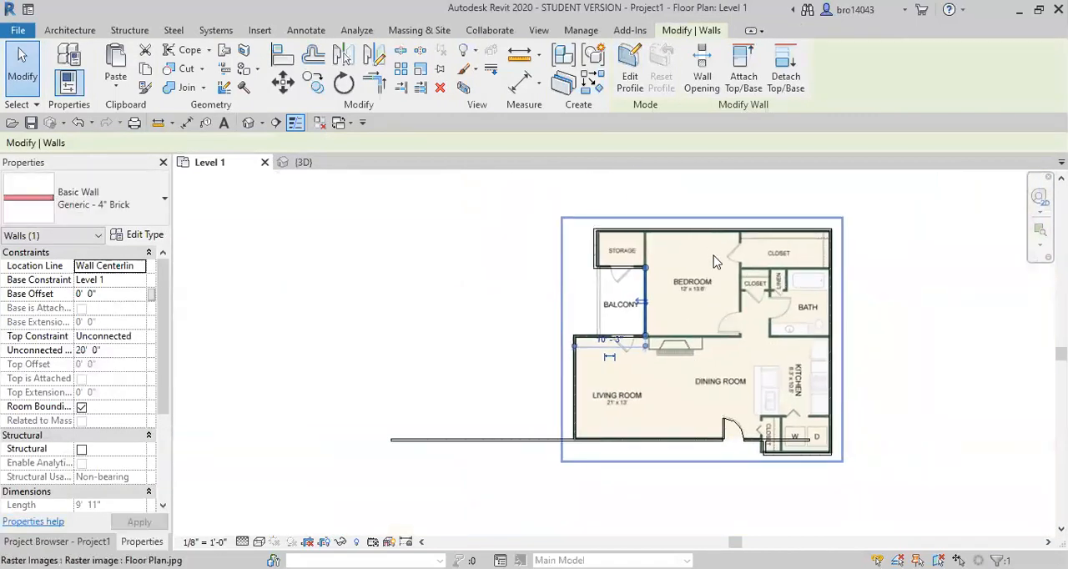
middle_drag(713, 262, 589, 264)
scroll(633, 317, up, 3)
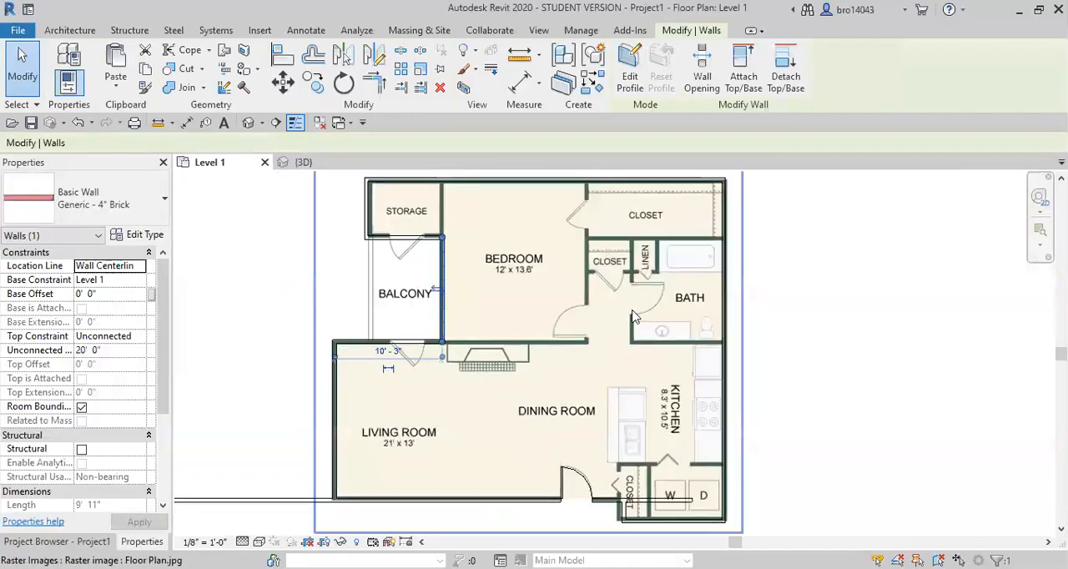
middle_drag(632, 317, 627, 267)
scroll(537, 409, up, 4)
scroll(535, 446, up, 1)
scroll(484, 417, down, 1)
middle_drag(551, 385, 593, 353)
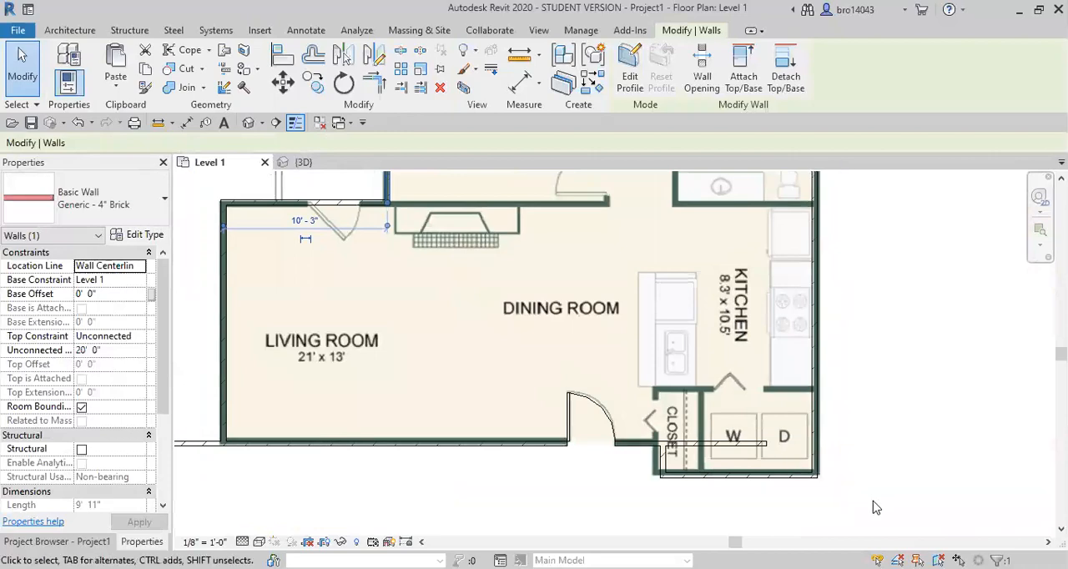